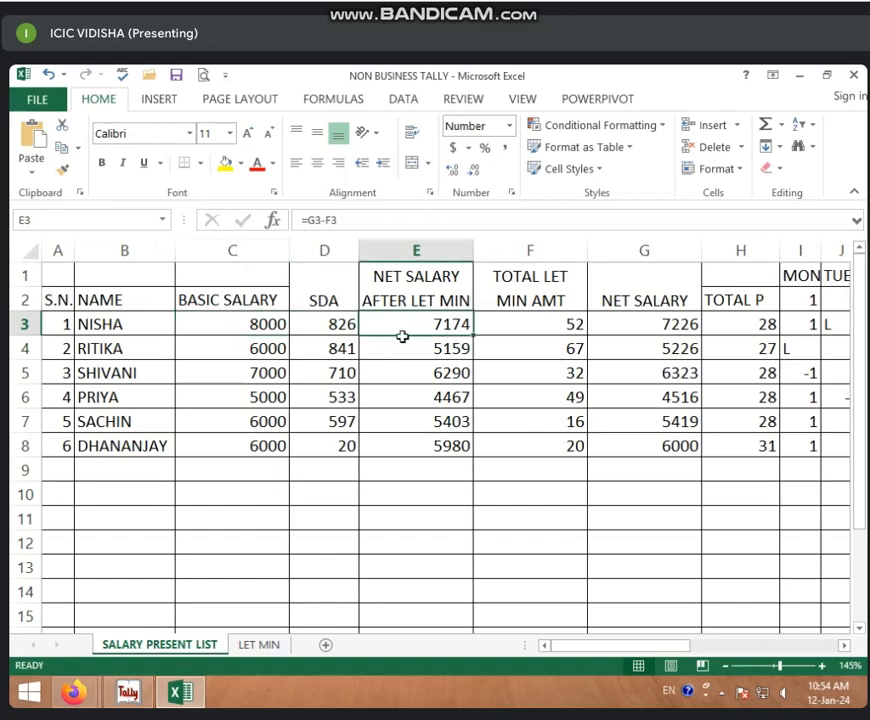
Examine the SDA formula in row 3 and the Monday to Thursday attendance entries in row 5.
click(342, 326)
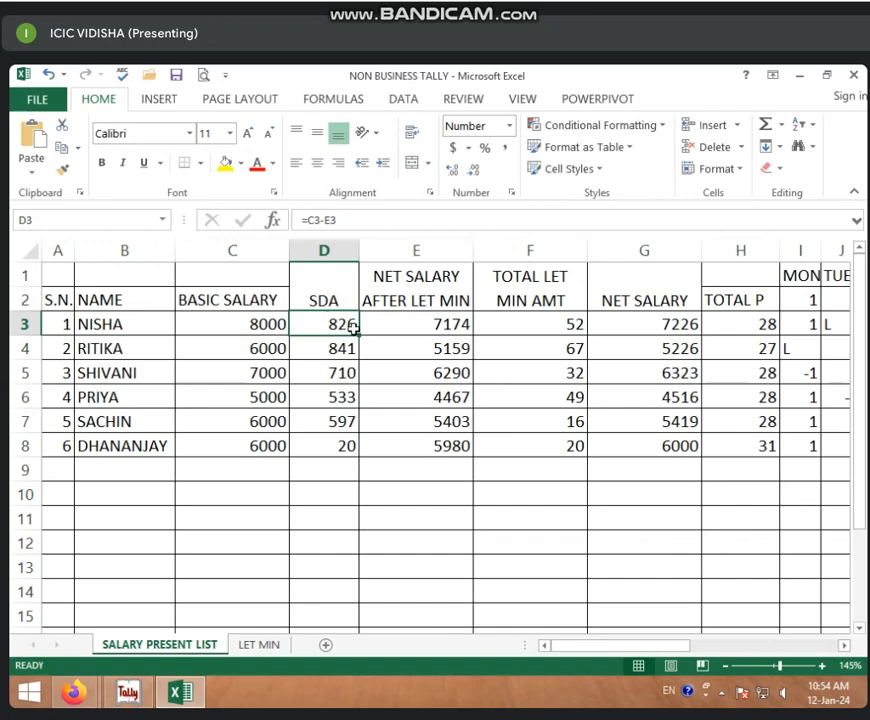
click(799, 370)
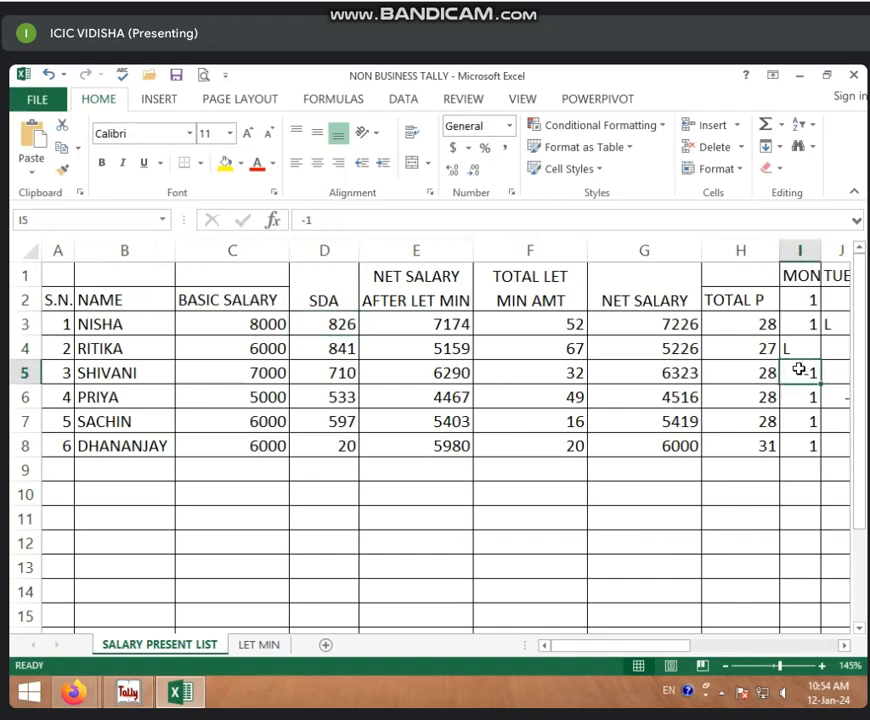
key(Right)
key(Right)
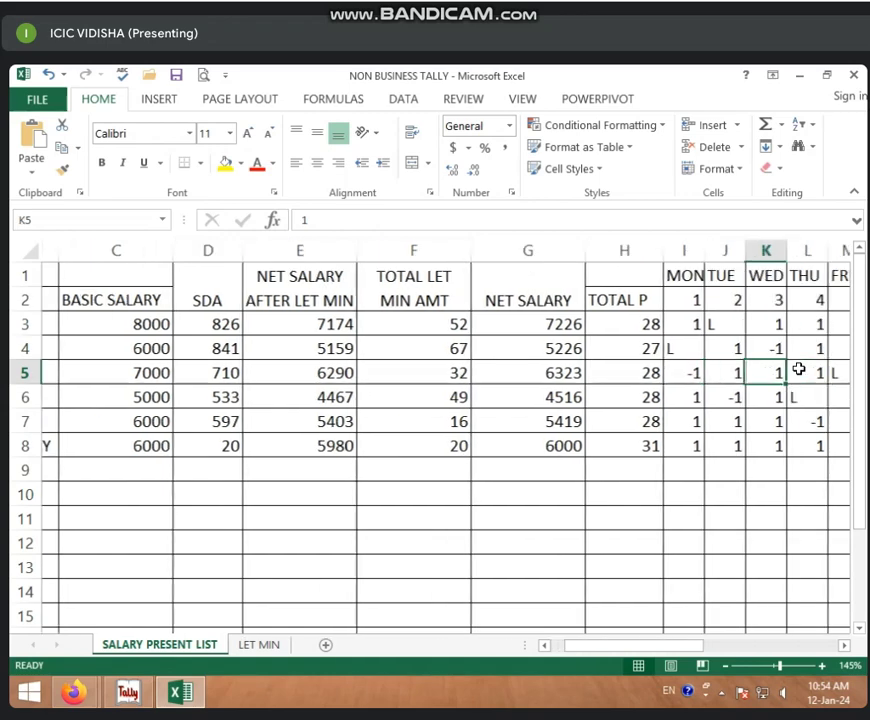
key(Right)
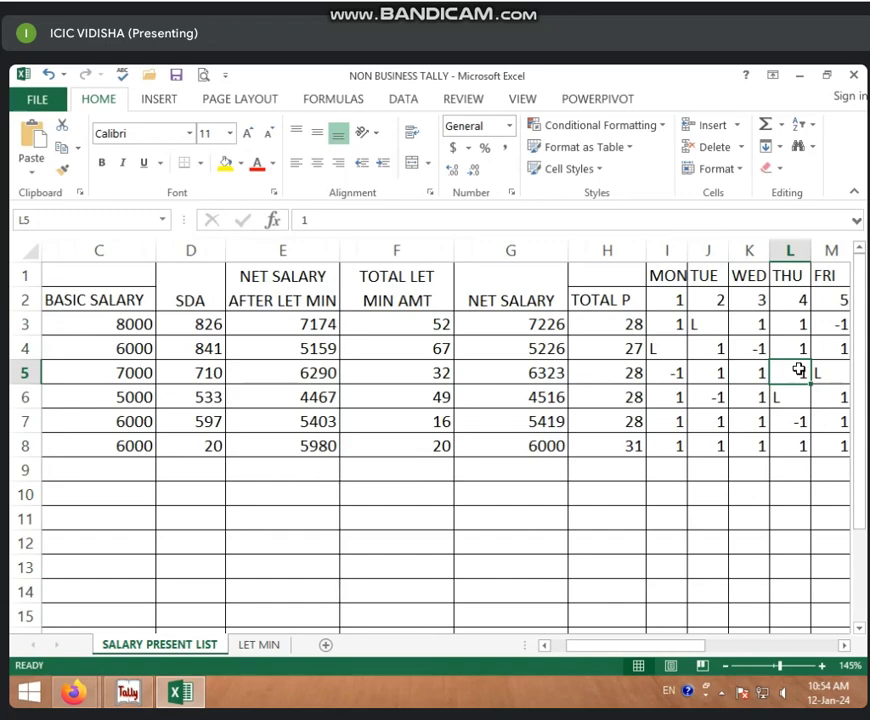
Set the TUE 2 attendance entry in cell J6 to -2.
key(Left)
key(Left)
key(Down)
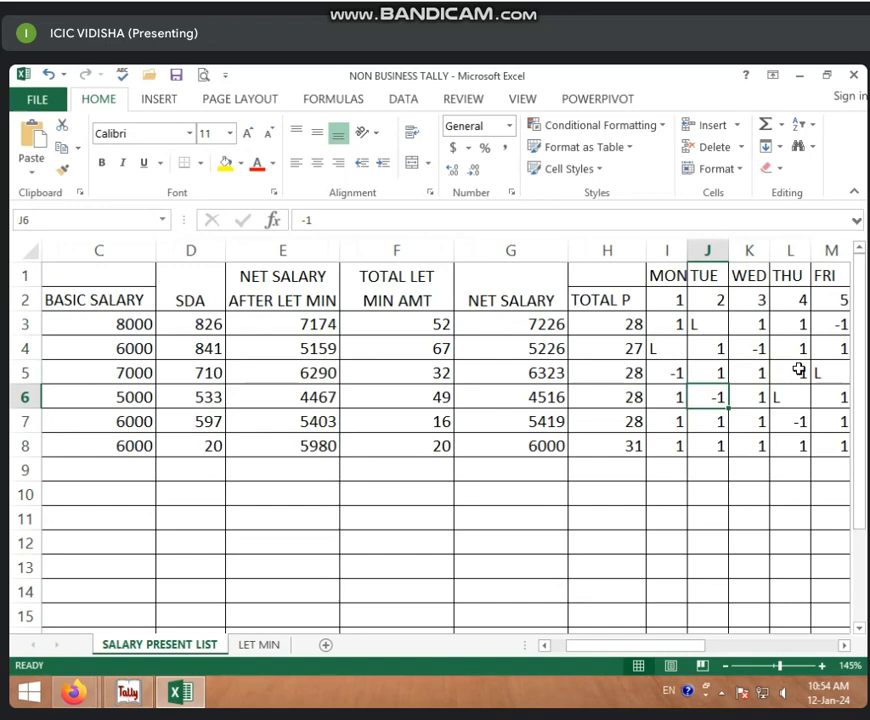
text(-2)
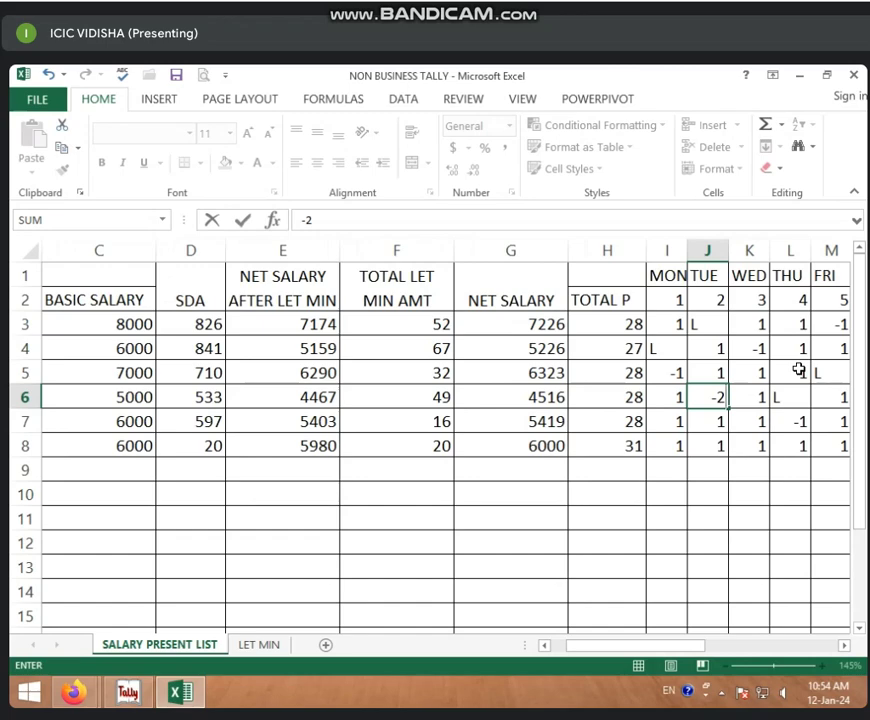
key(Return)
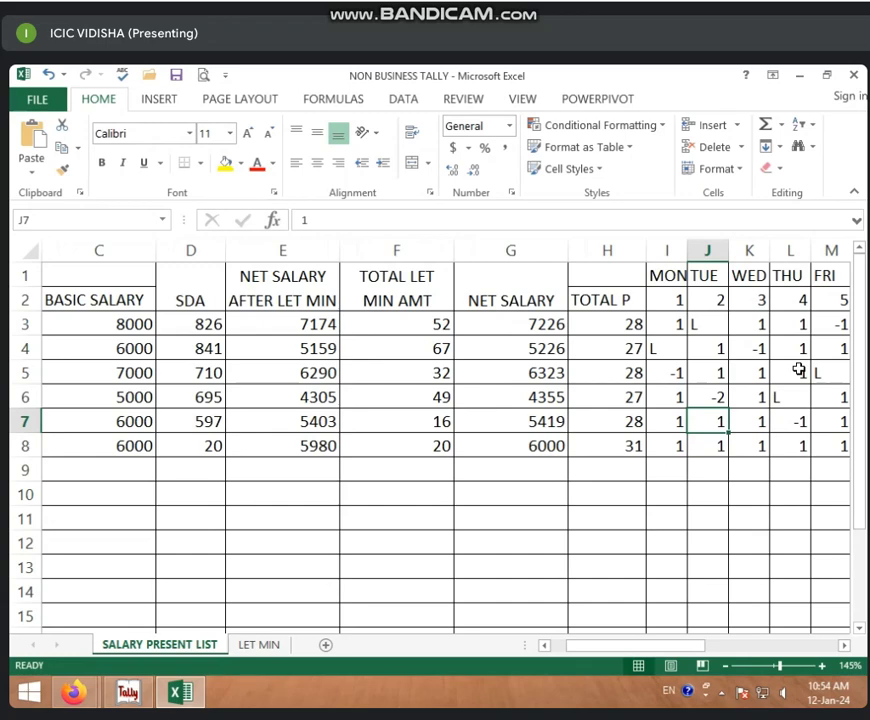
Restore the attendance entry in cell J6 to -1.
key(Up)
text(-1)
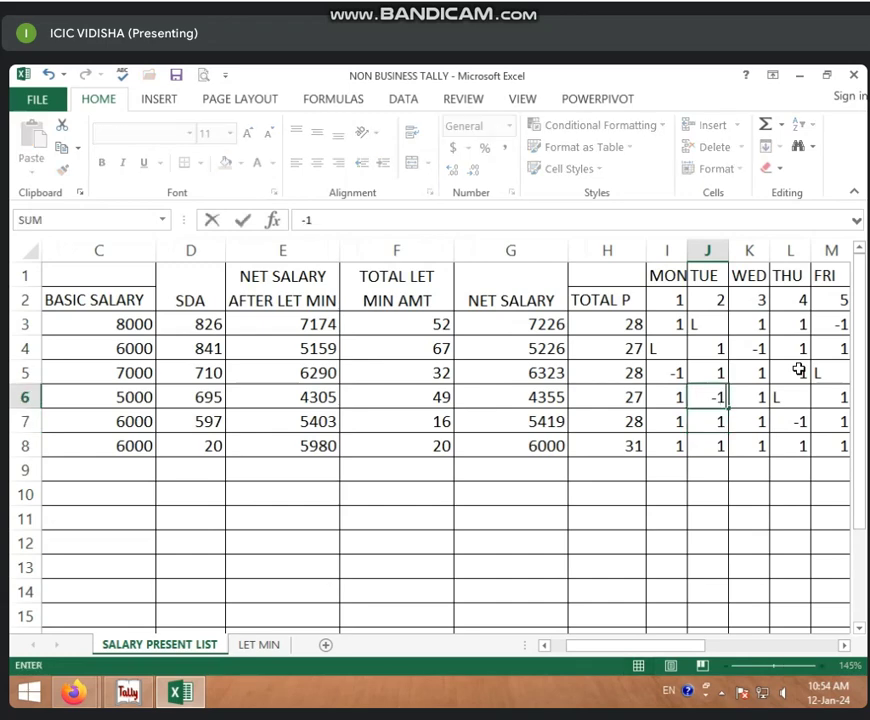
key(Return)
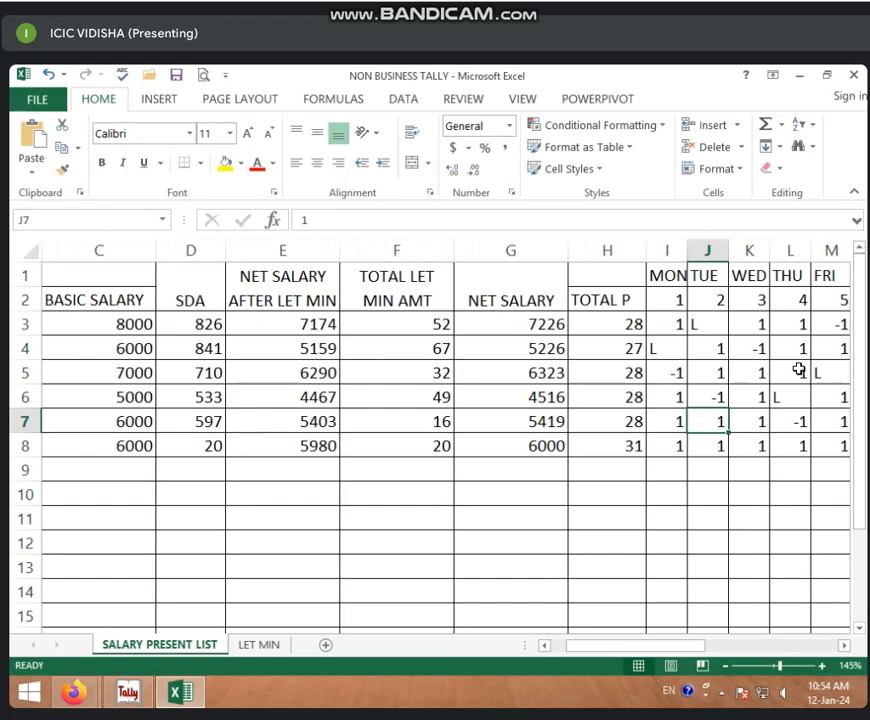
click(684, 422)
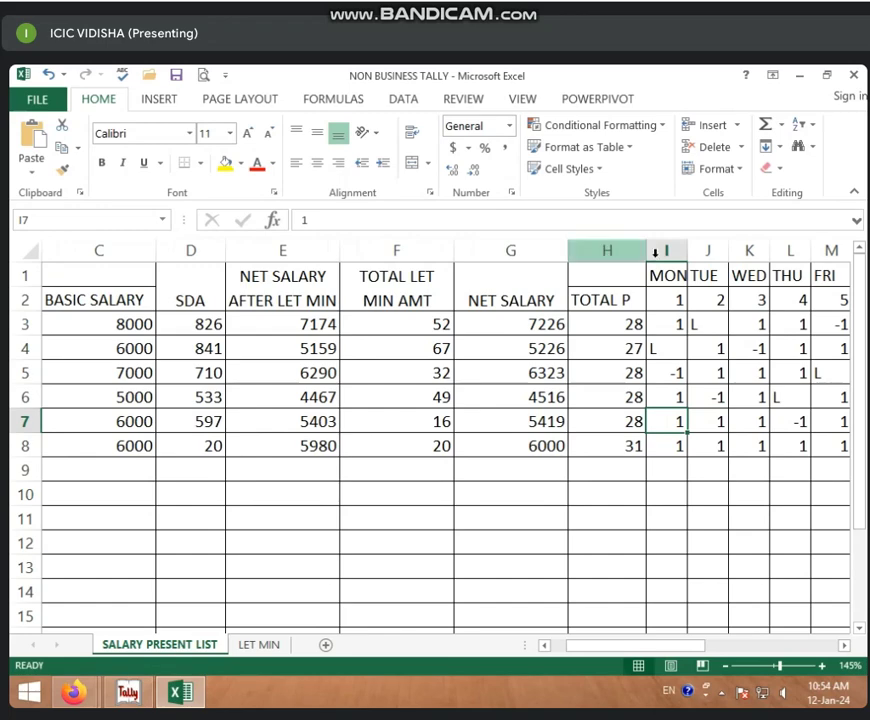
Switch to Tally 9 and start a payroll voucher with Cash as the account.
click(133, 697)
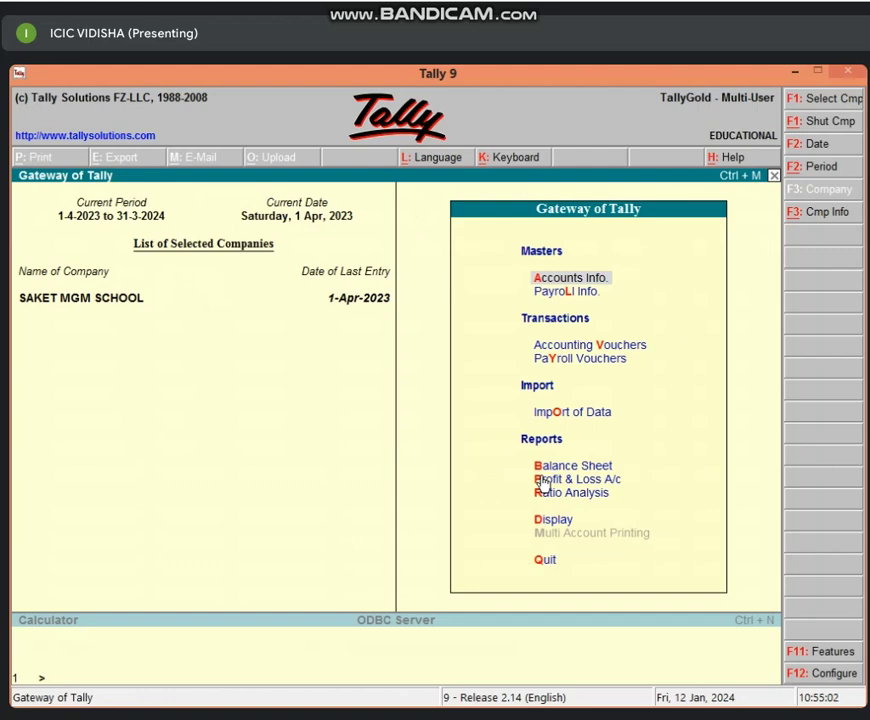
key(y)
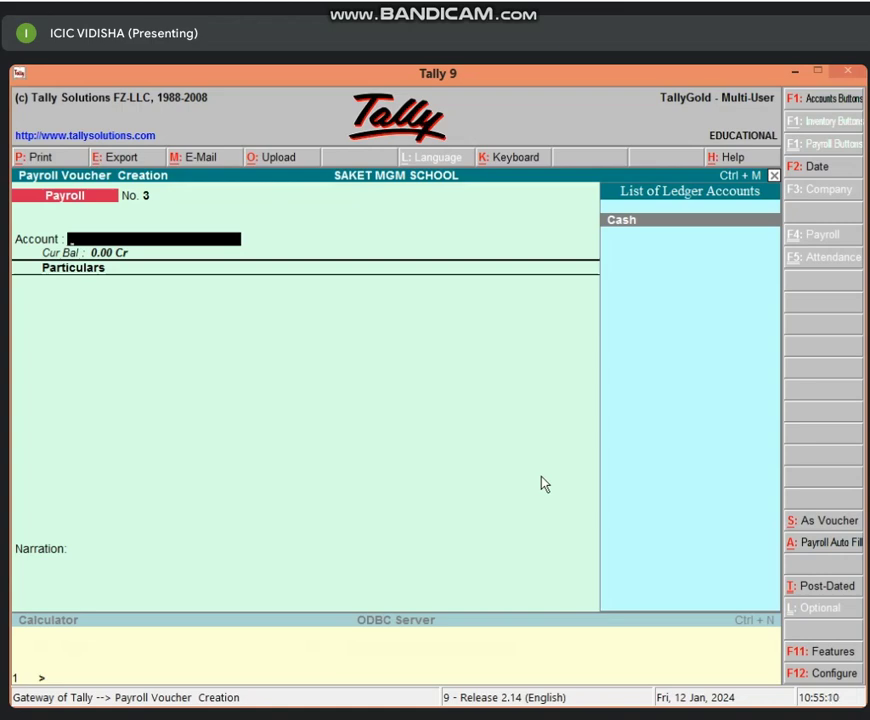
key(Return)
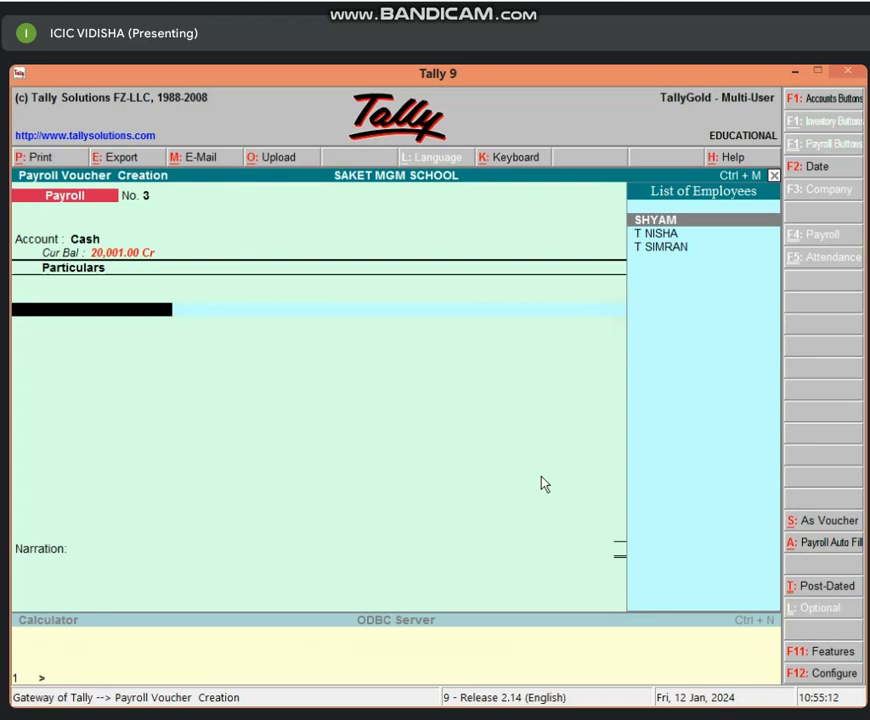
key(Down)
key(Down)
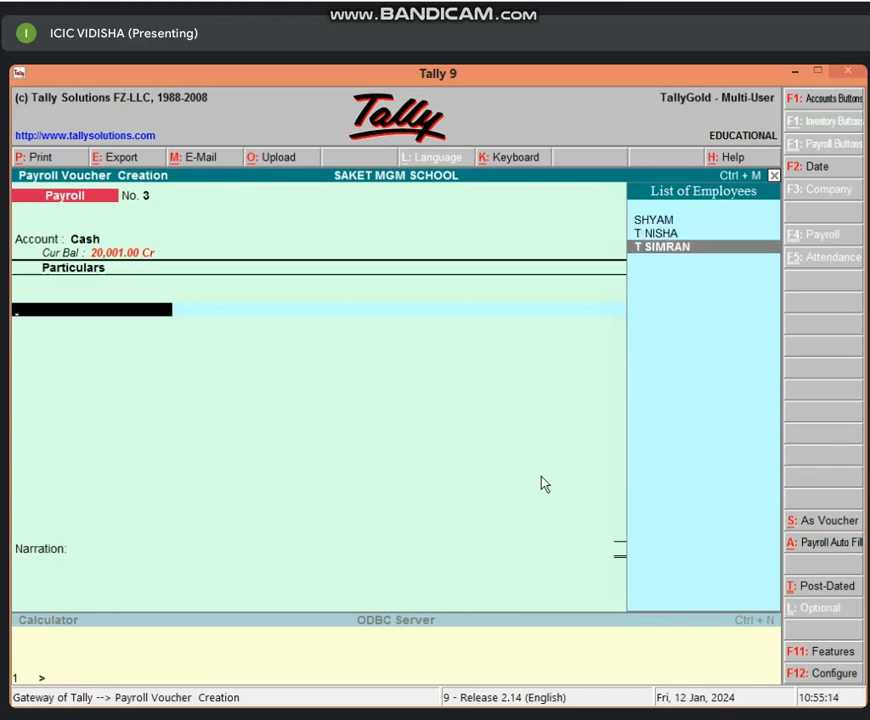
key(Return)
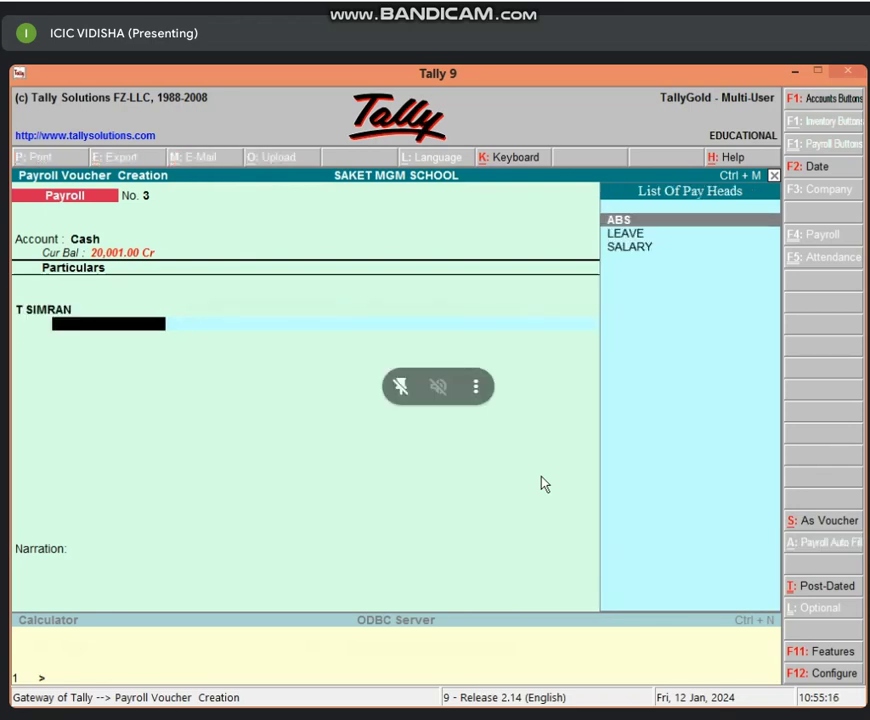
key(Down)
key(Down)
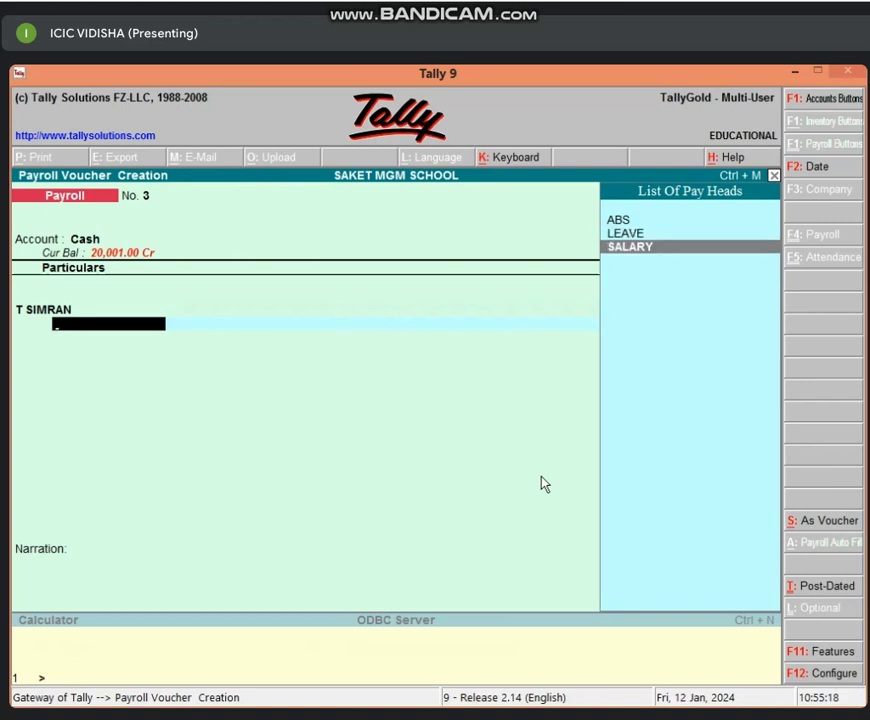
key(Return)
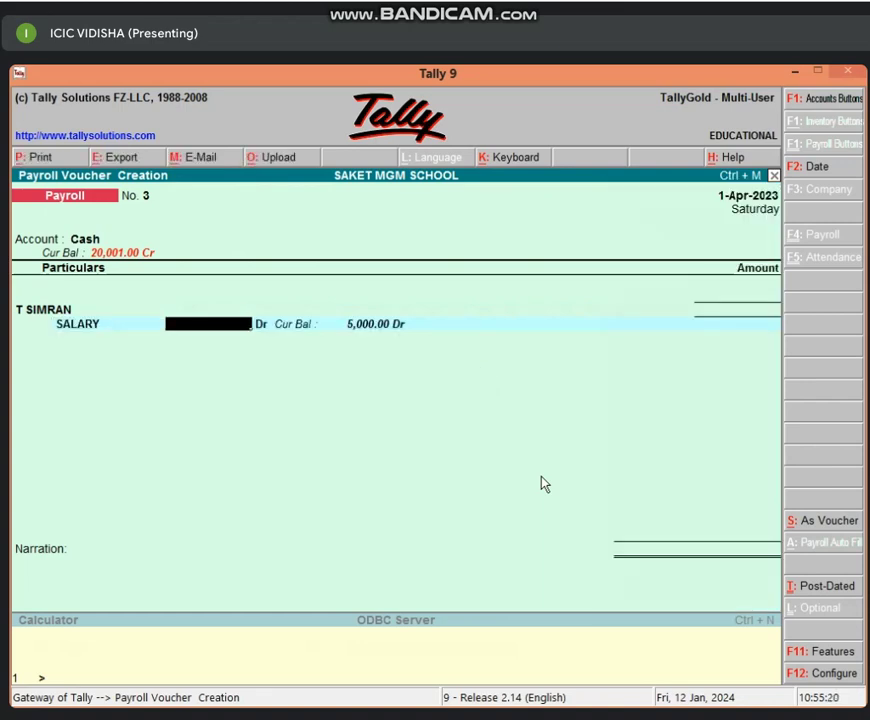
text(8)
key(BackSpace)
key(BackSpace)
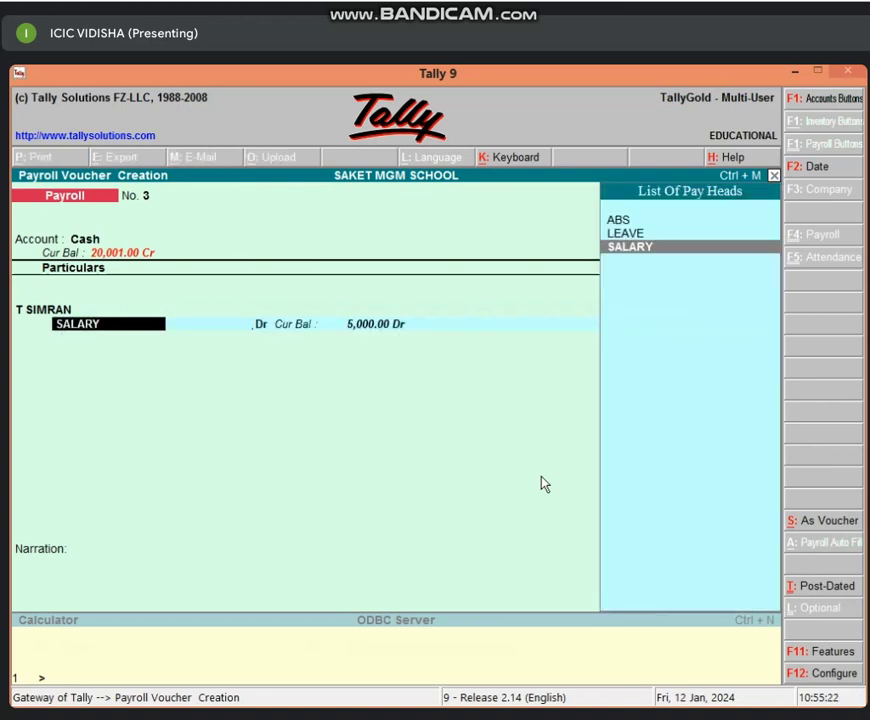
key(BackSpace)
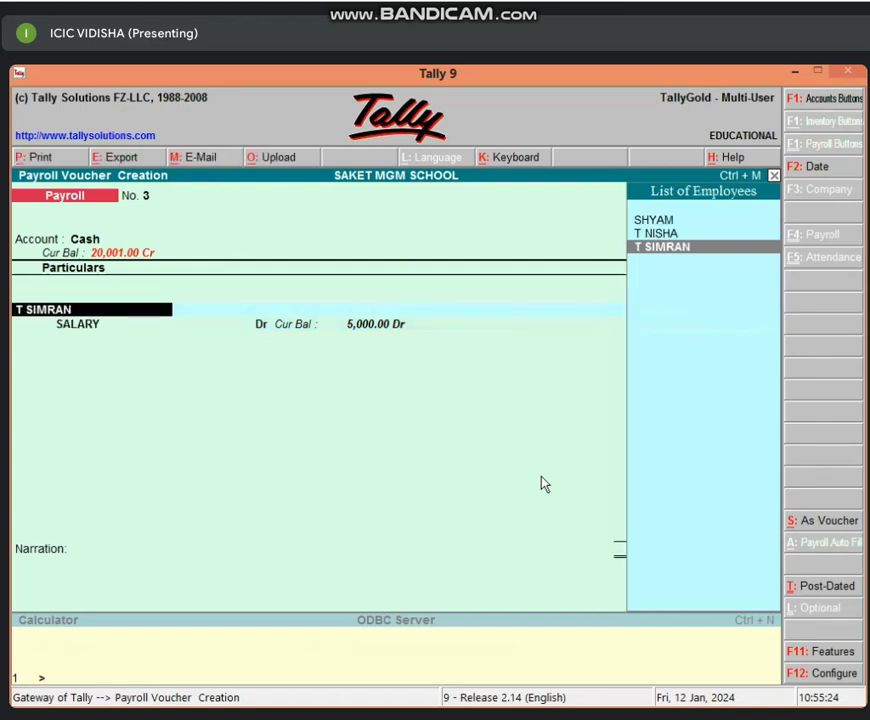
Choose the second employee in the list for the voucher and use the SALARY pay head.
key(Up)
key(Return)
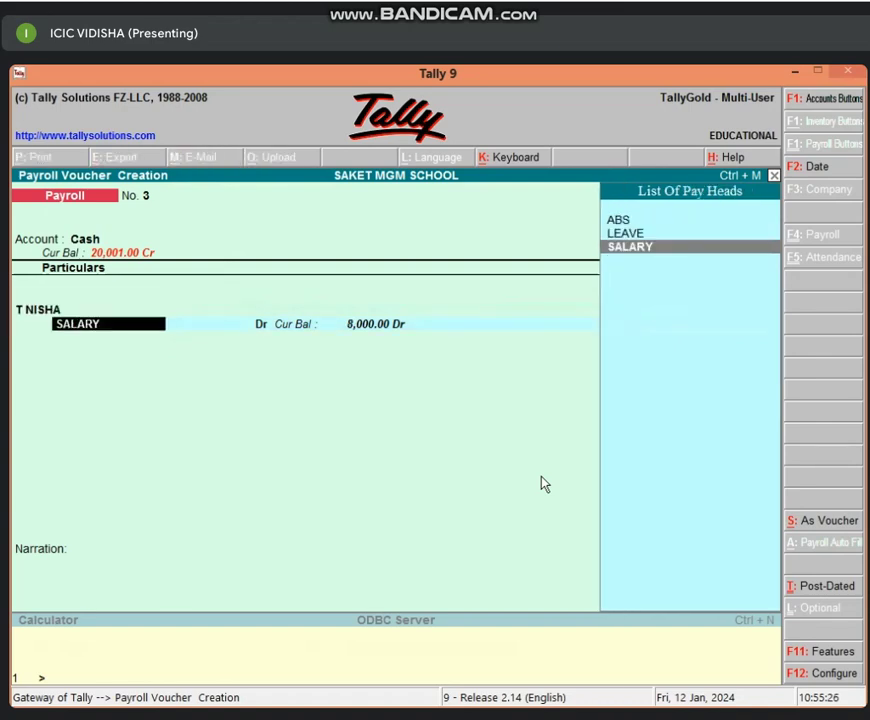
key(Return)
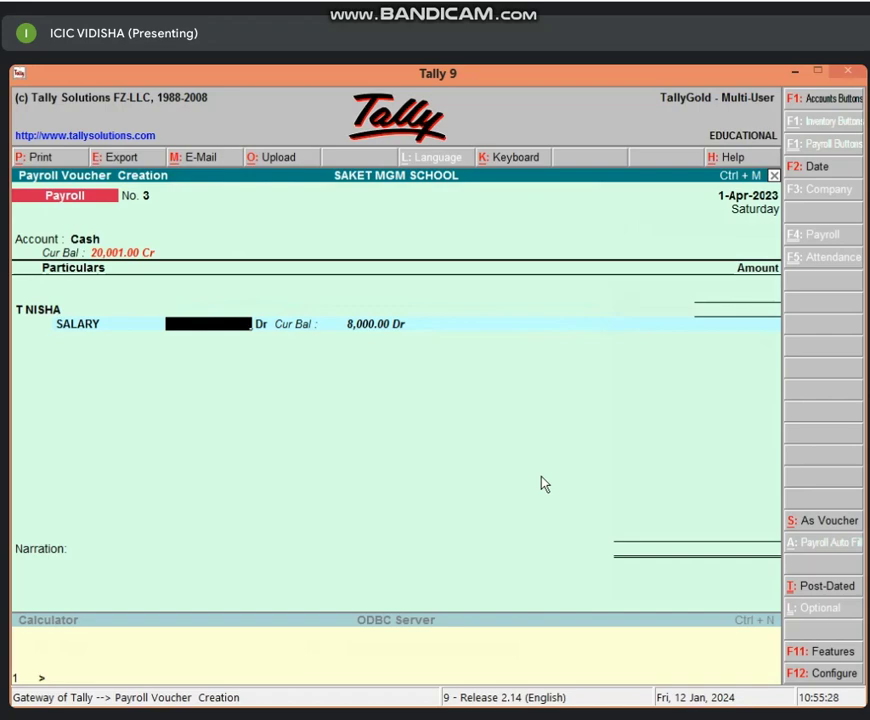
Look up the employee's basic salary in the Excel sheet and enter 8000 Dr as the SALARY amount in the Tally voucher.
key(alt+Tab)
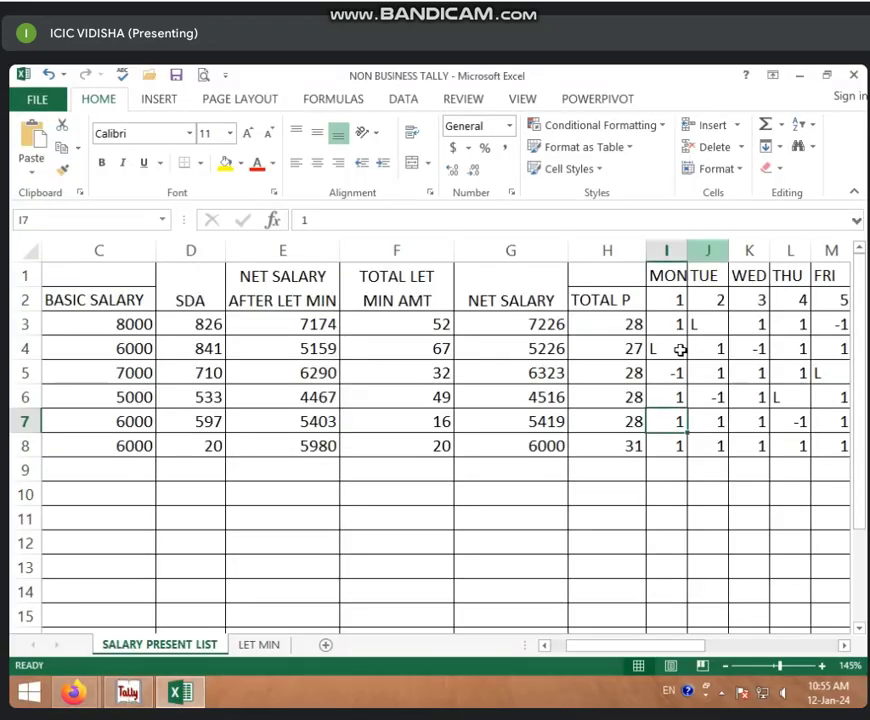
drag(606, 645, 587, 645)
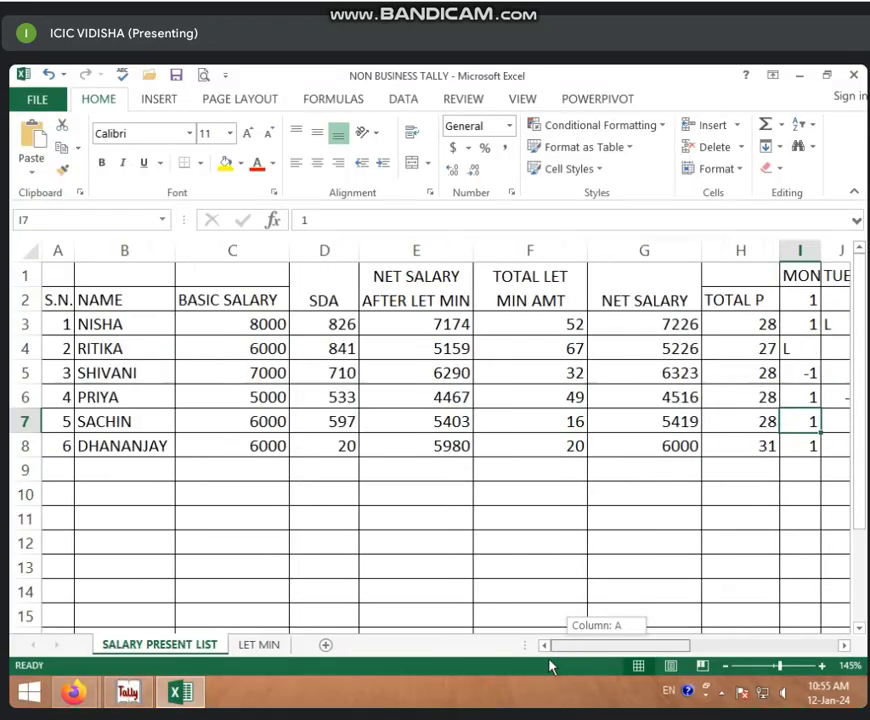
click(82, 320)
click(233, 324)
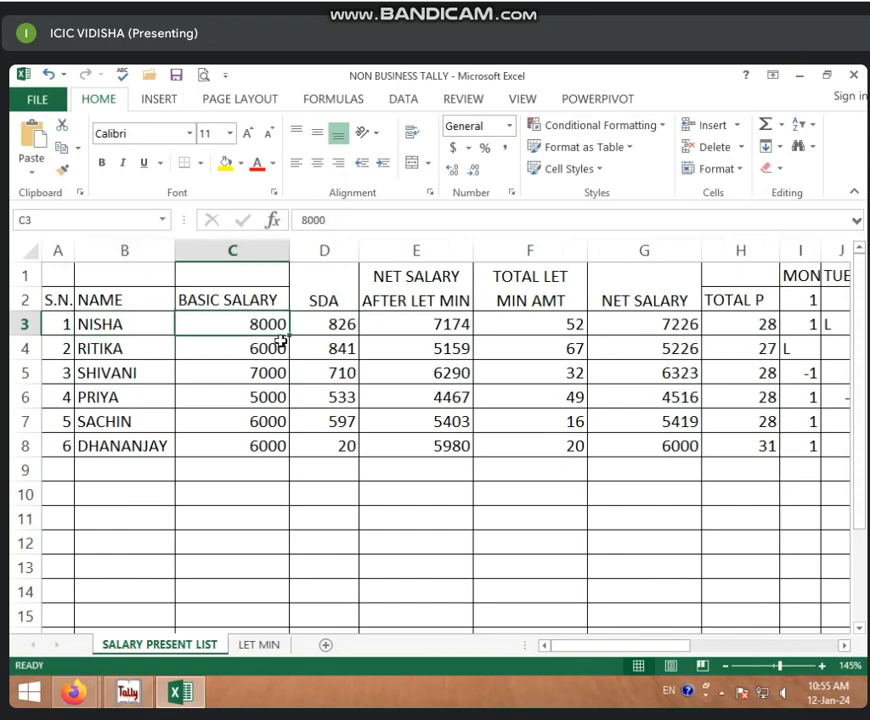
click(128, 690)
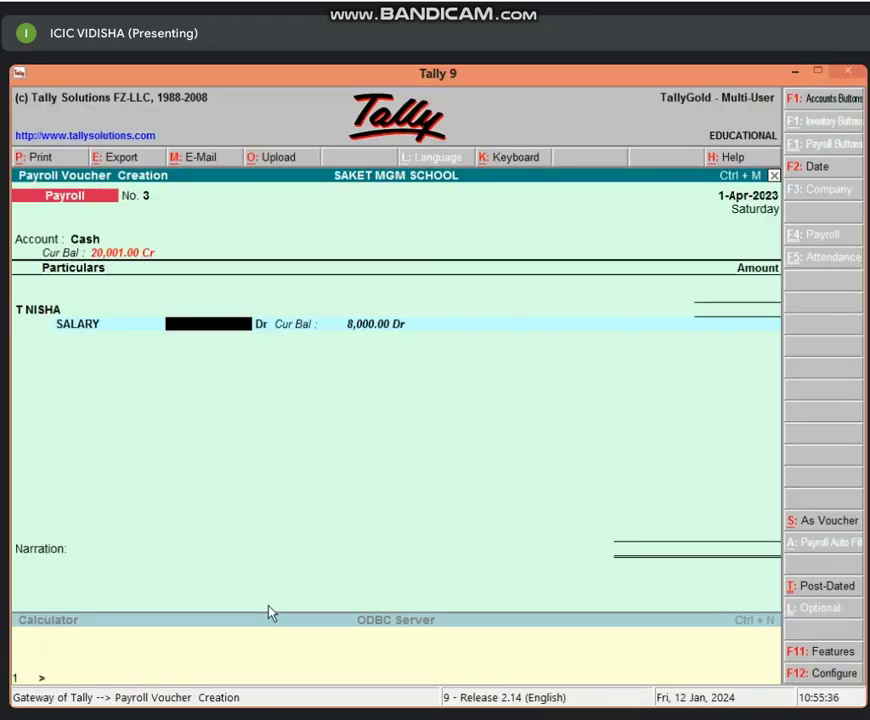
text(8000)
key(Return)
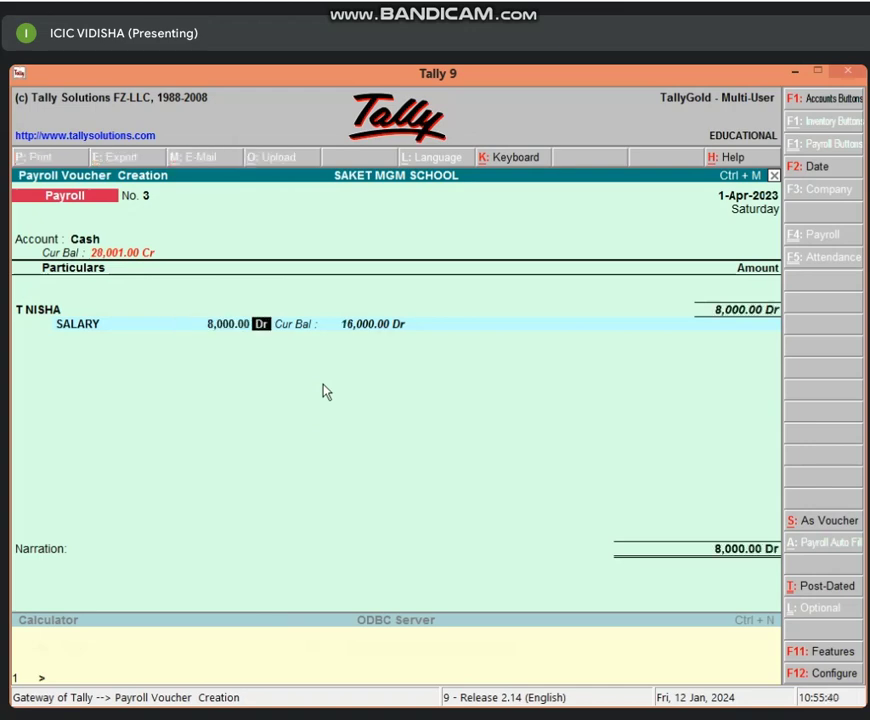
key(Return)
Add the LEAVE pay head below the employee's SALARY line.
key(Down)
key(Down)
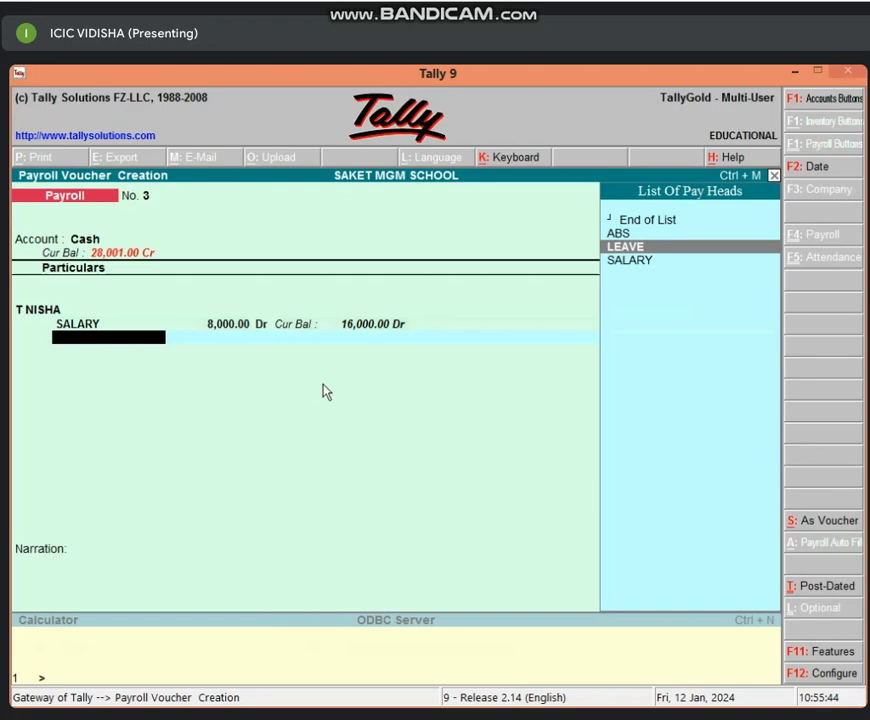
key(Return)
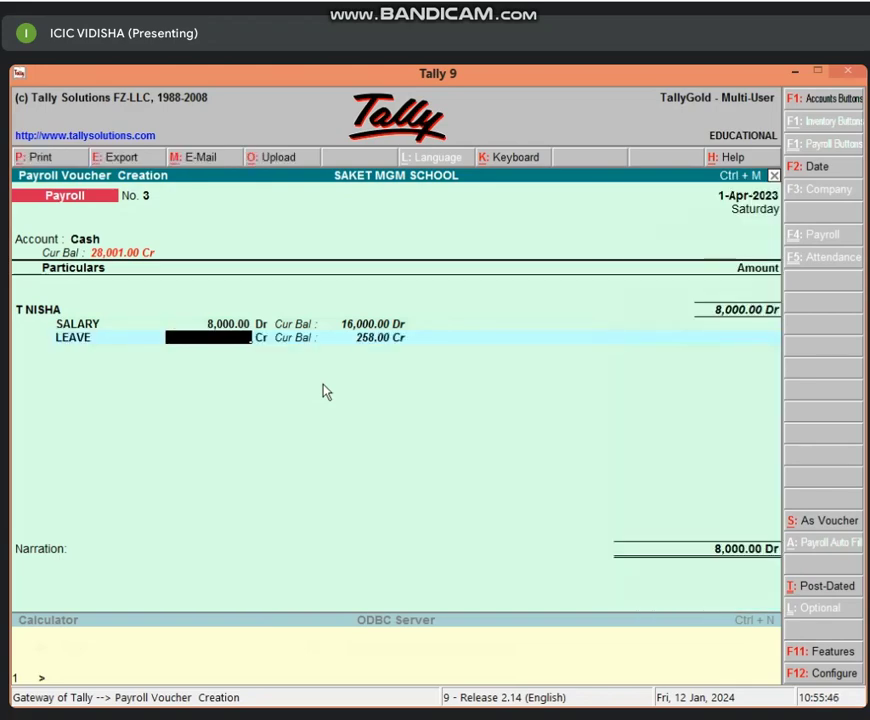
Switch to Excel and examine the employee's TOTAL P formula and daily leave and absence marks in row 3.
click(794, 72)
click(716, 326)
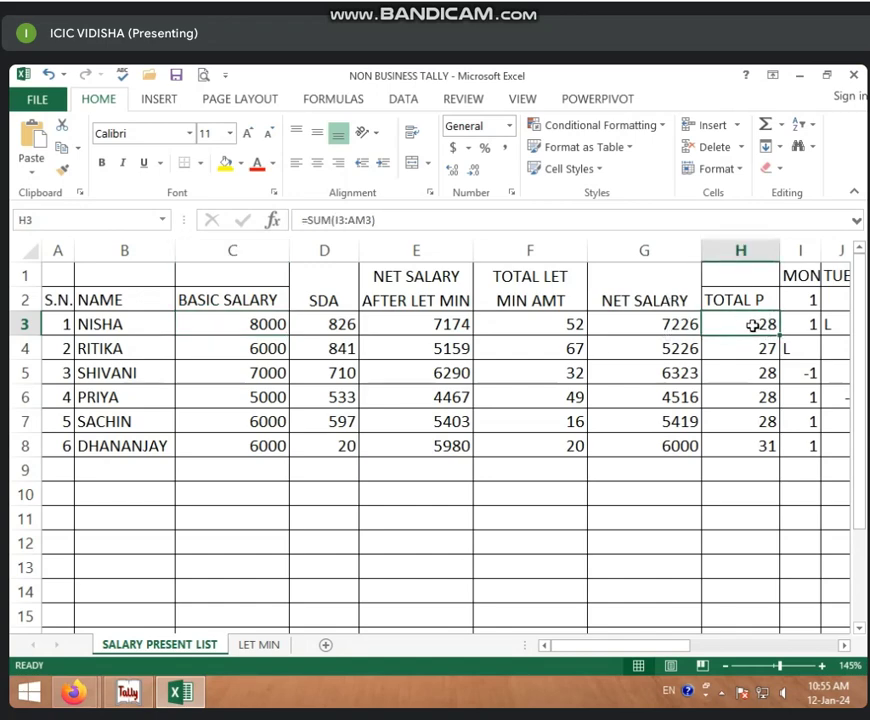
key(Right)
key(Right)
key(Right)
key(Right)
key(Right)
key(Right)
key(Right)
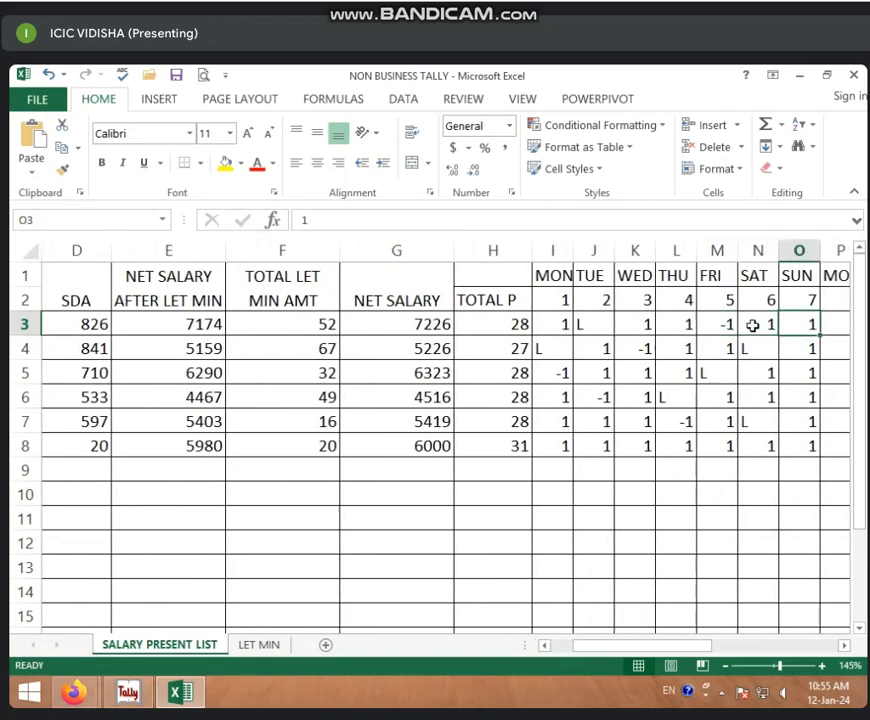
click(602, 330)
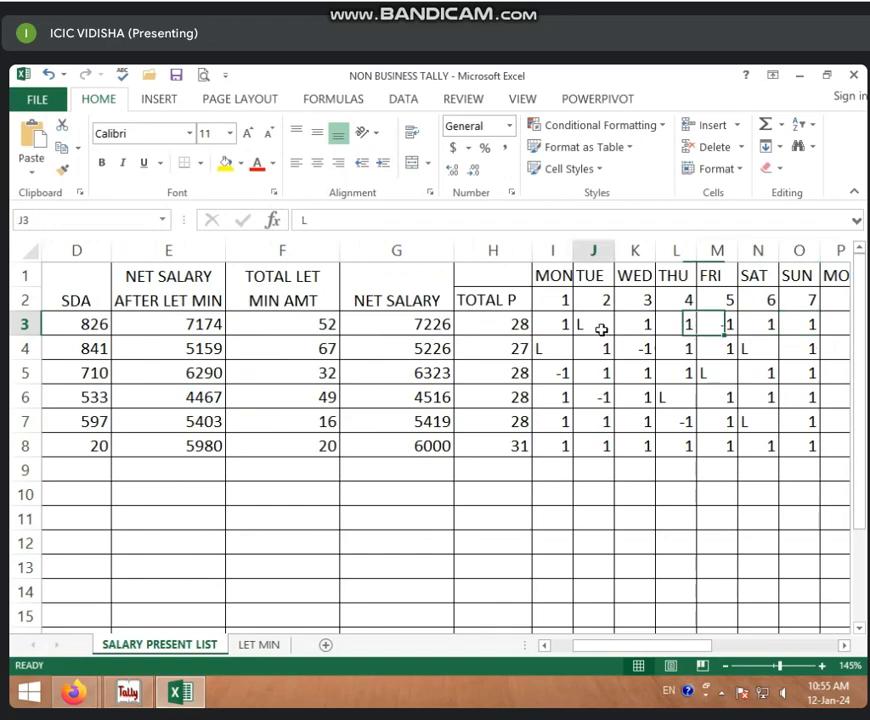
click(724, 331)
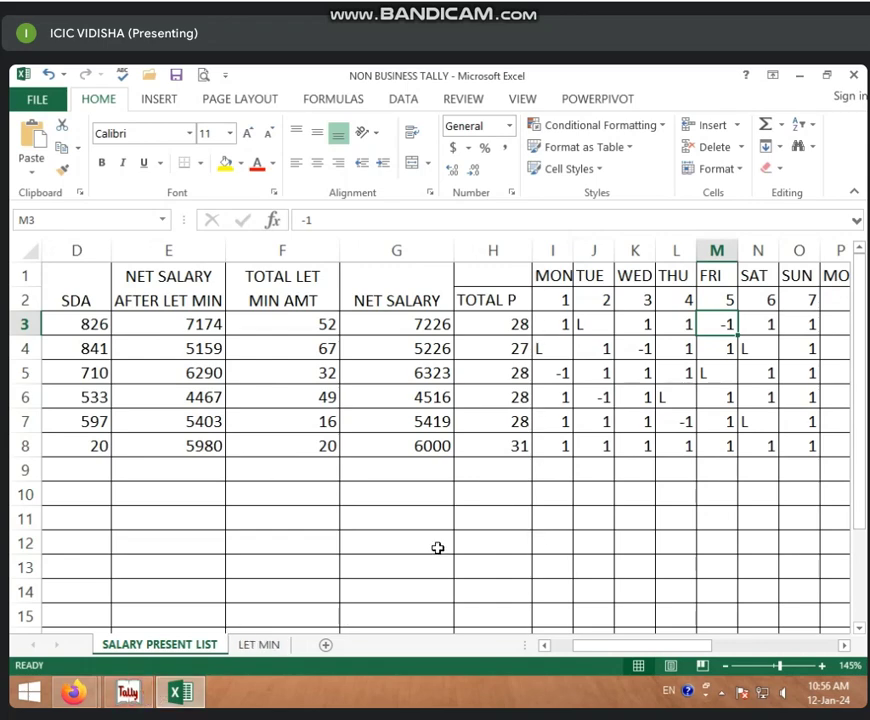
Look up the employee's PER DAY SALARY on the LET MIN sheet and enter 258 Cr as the LEAVE amount in Tally.
click(259, 645)
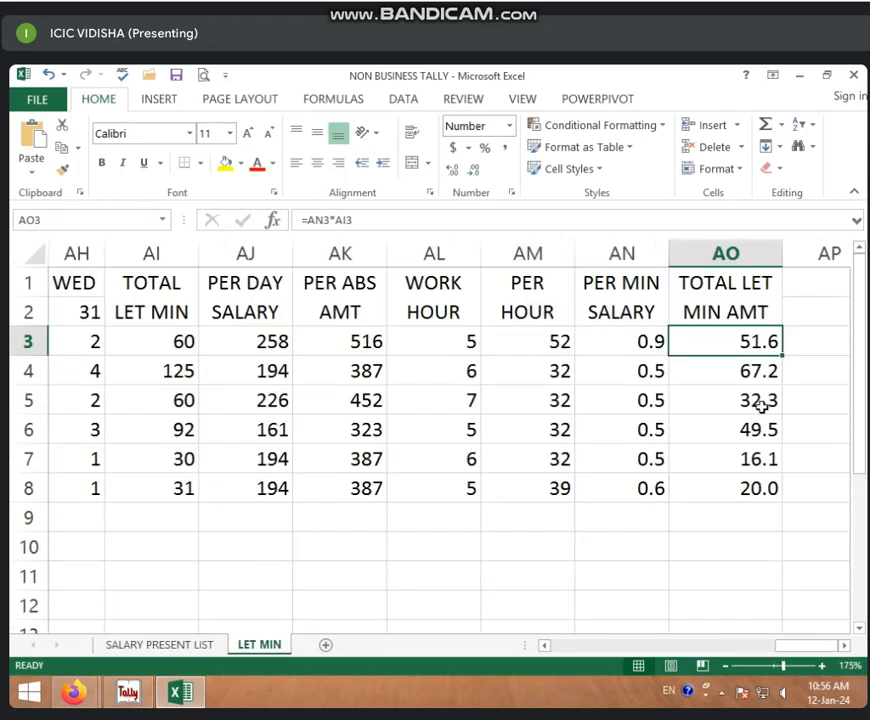
click(261, 350)
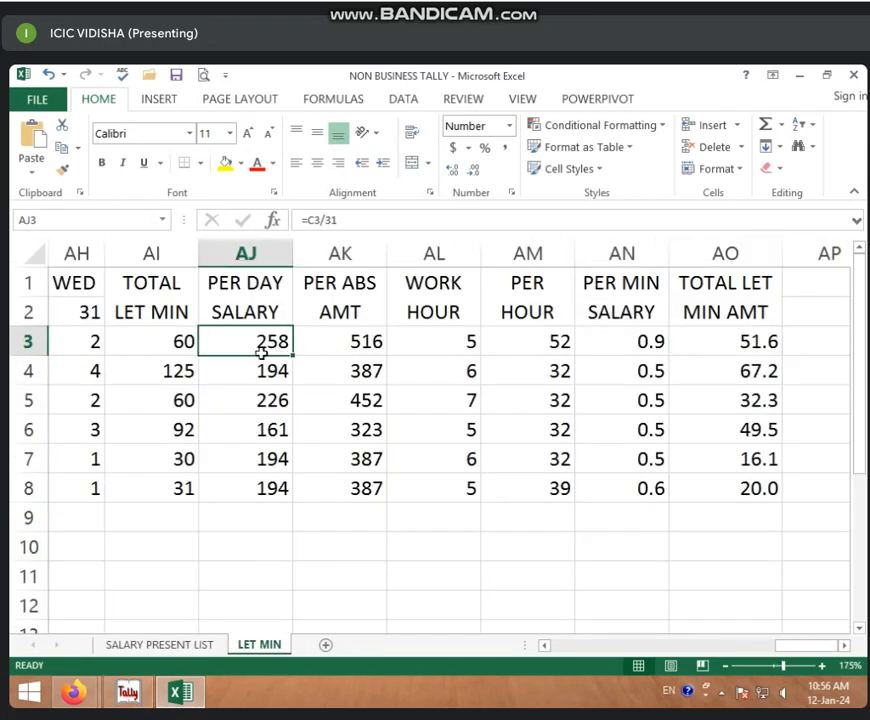
click(127, 692)
text(258)
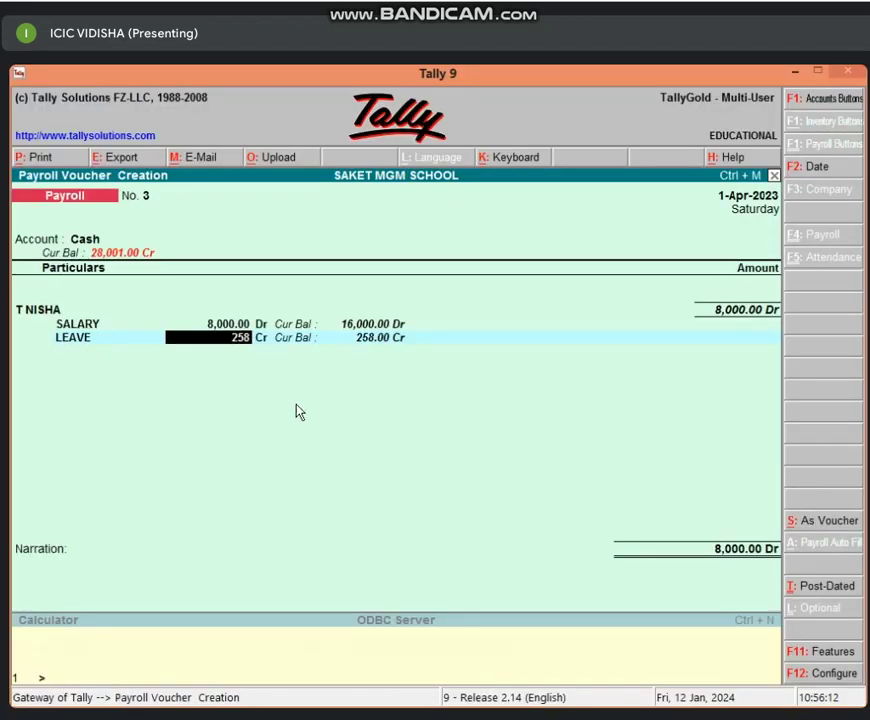
key(Return)
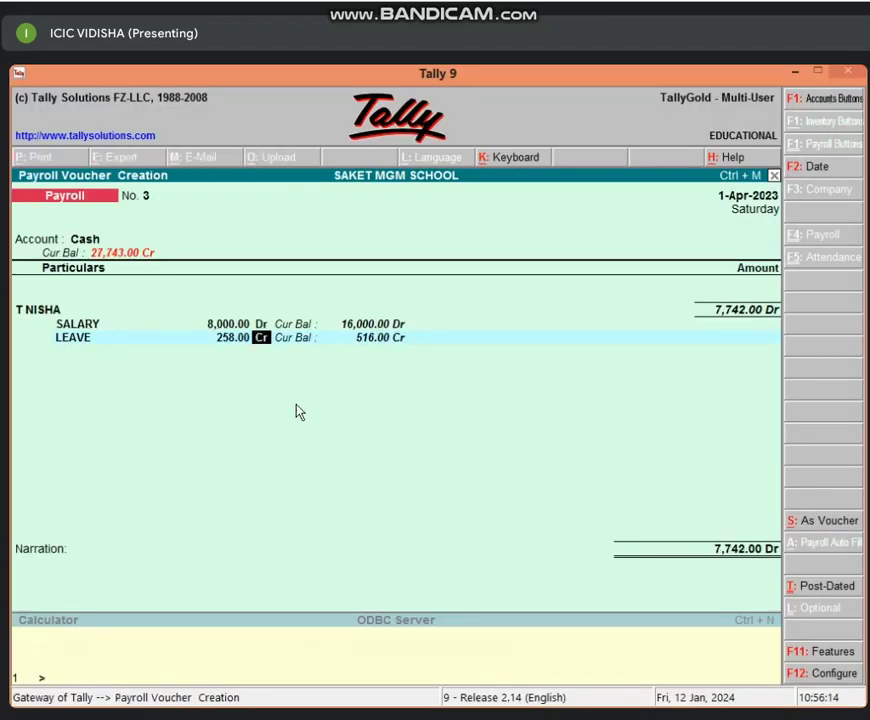
key(Return)
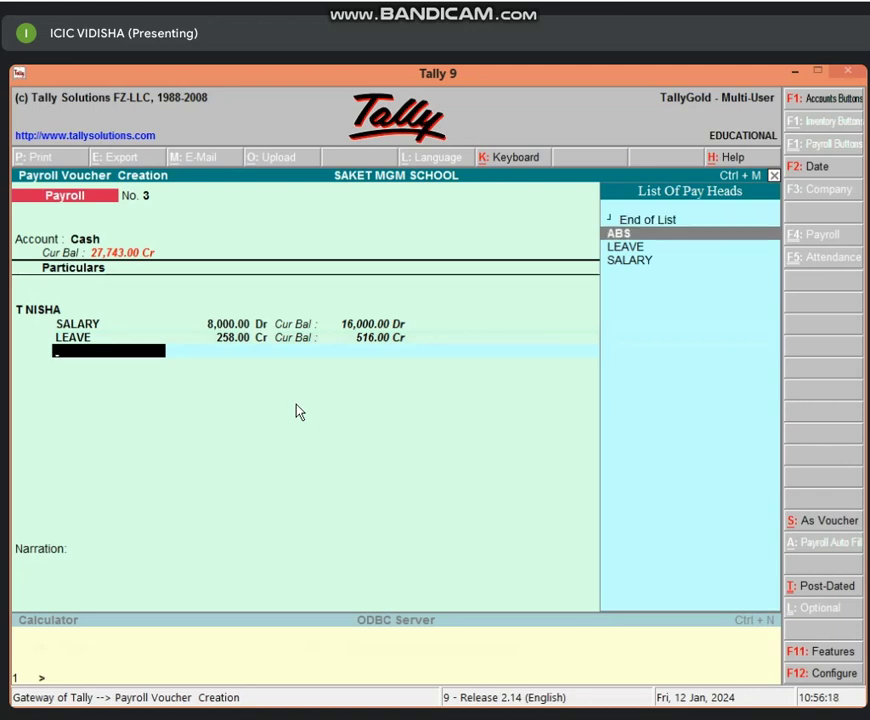
Add the ABS pay head and enter 516 Cr for it, taken from row 3's PER ABS AMT in Excel.
key(Return)
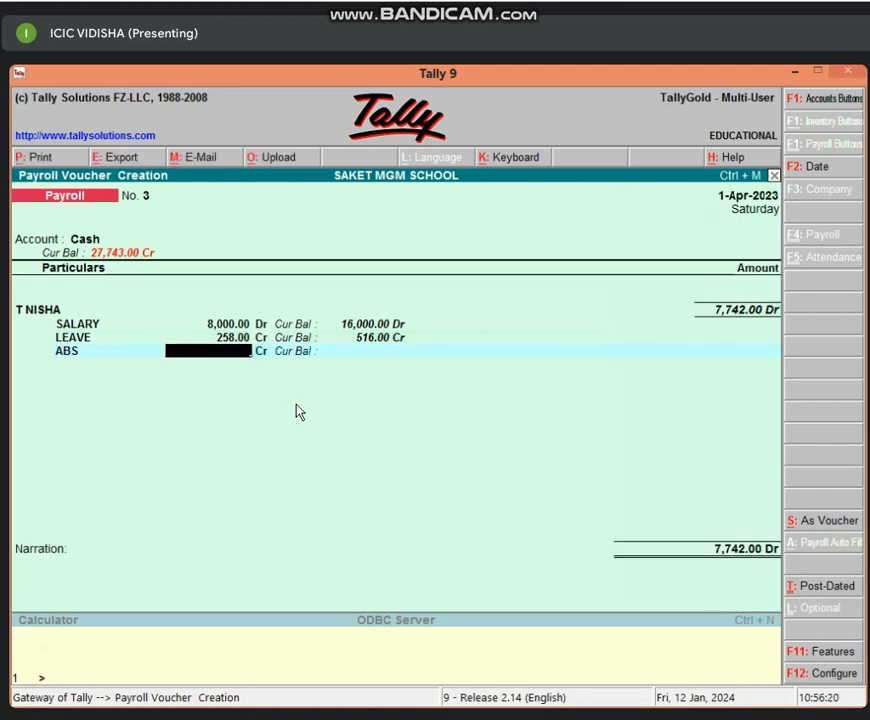
click(794, 72)
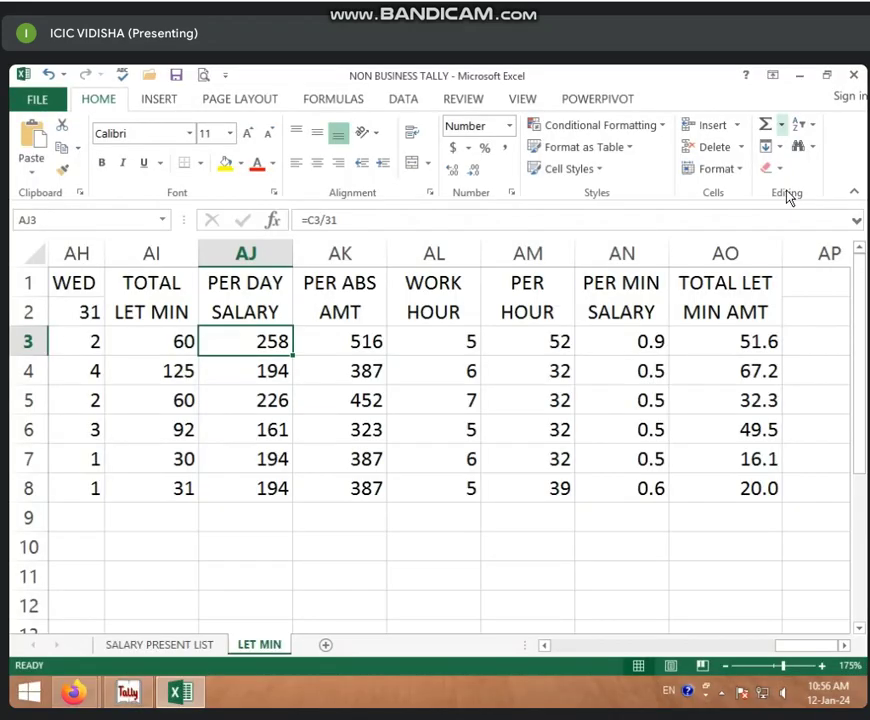
click(352, 341)
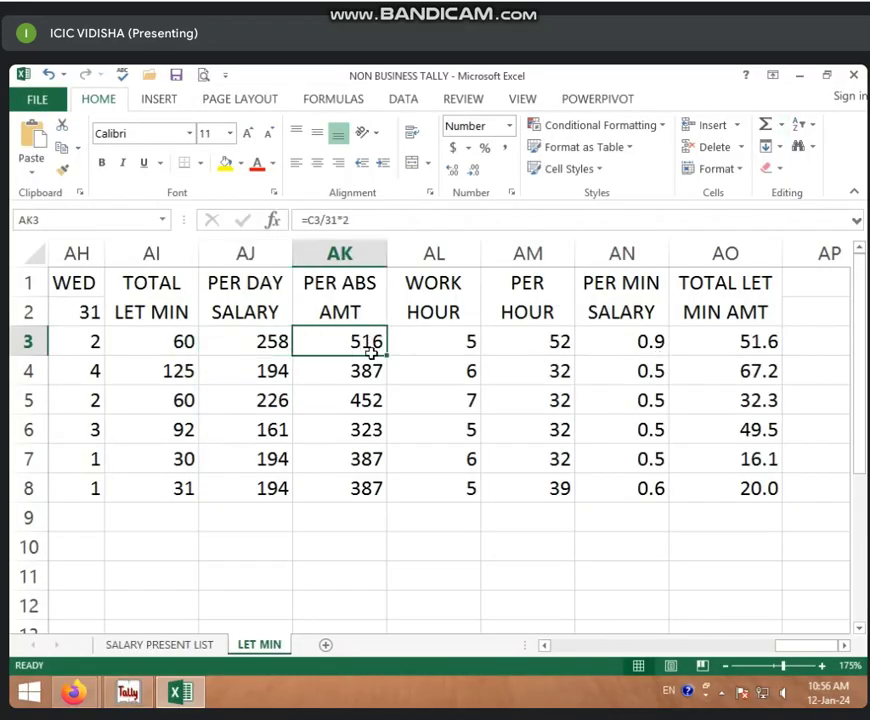
key(alt+Tab)
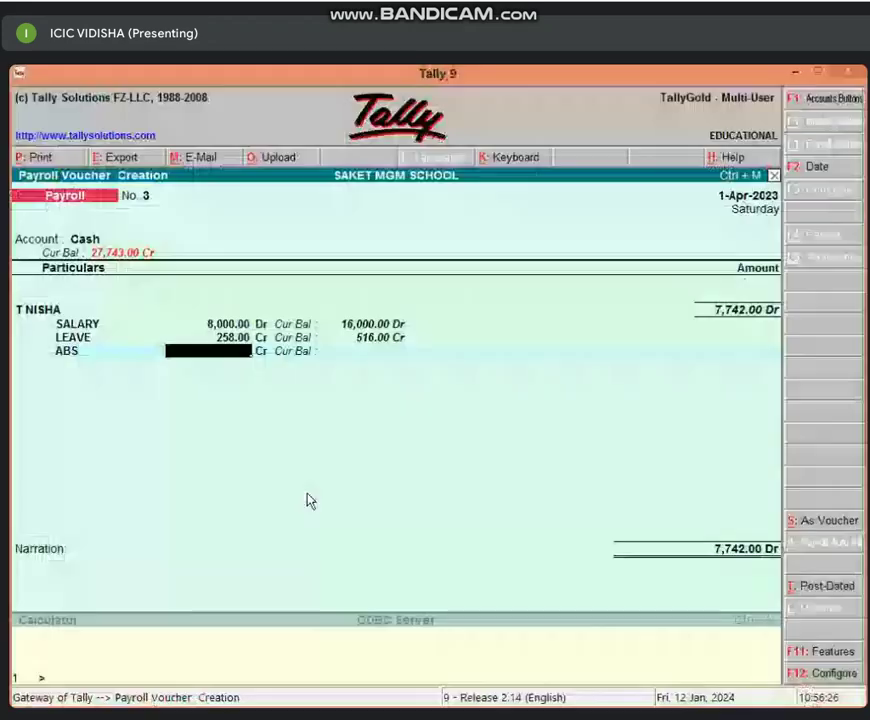
text(516)
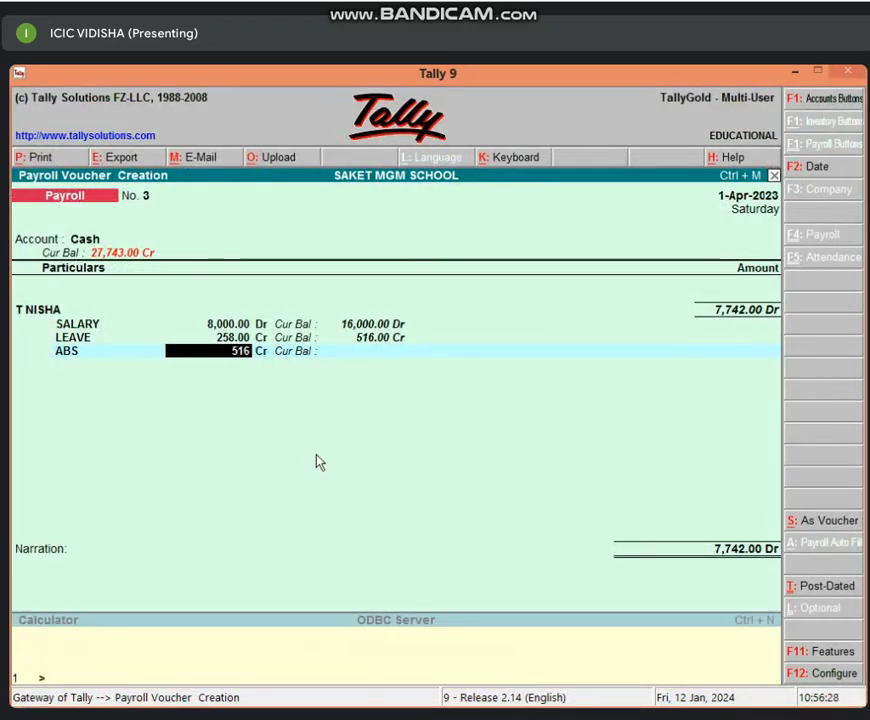
key(Return)
key(Return)
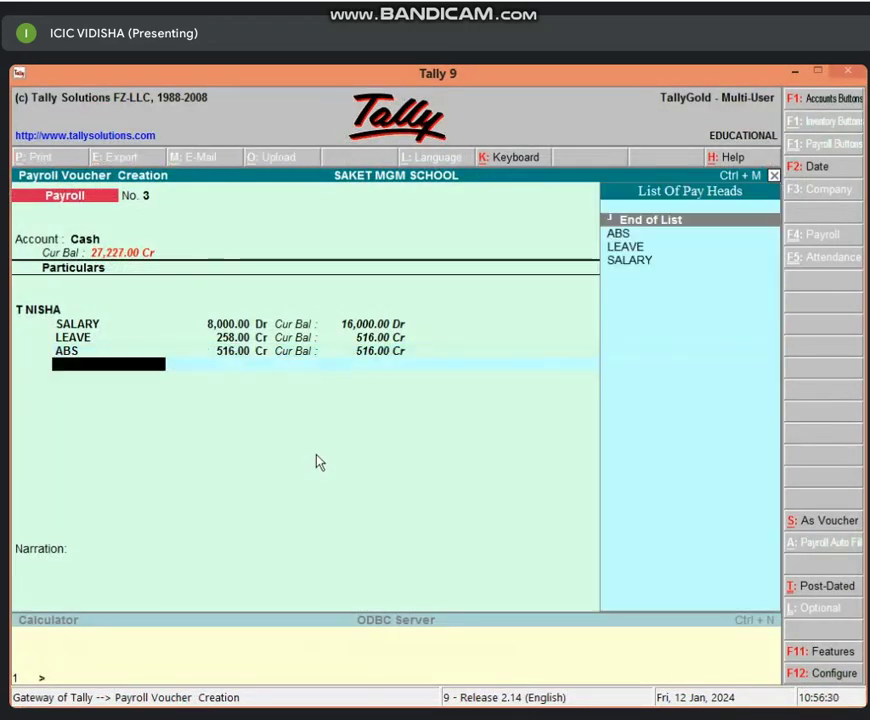
Compare the voucher total with the employee's NET SALARY, late-minute amount and net salary after late minutes on Excel's SALARY PRESENT LIST sheet.
key(BackSpace)
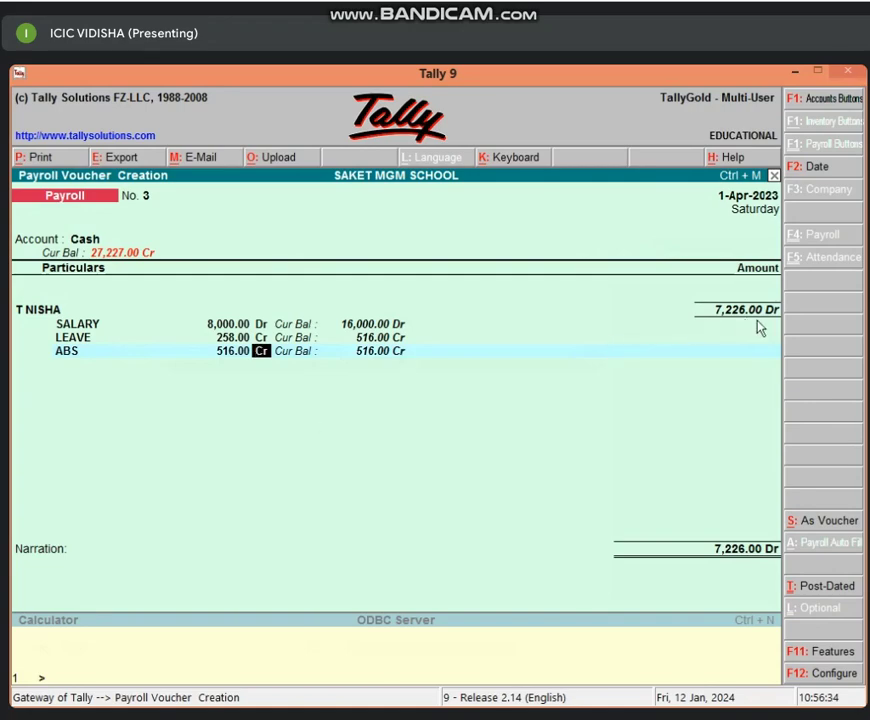
click(795, 75)
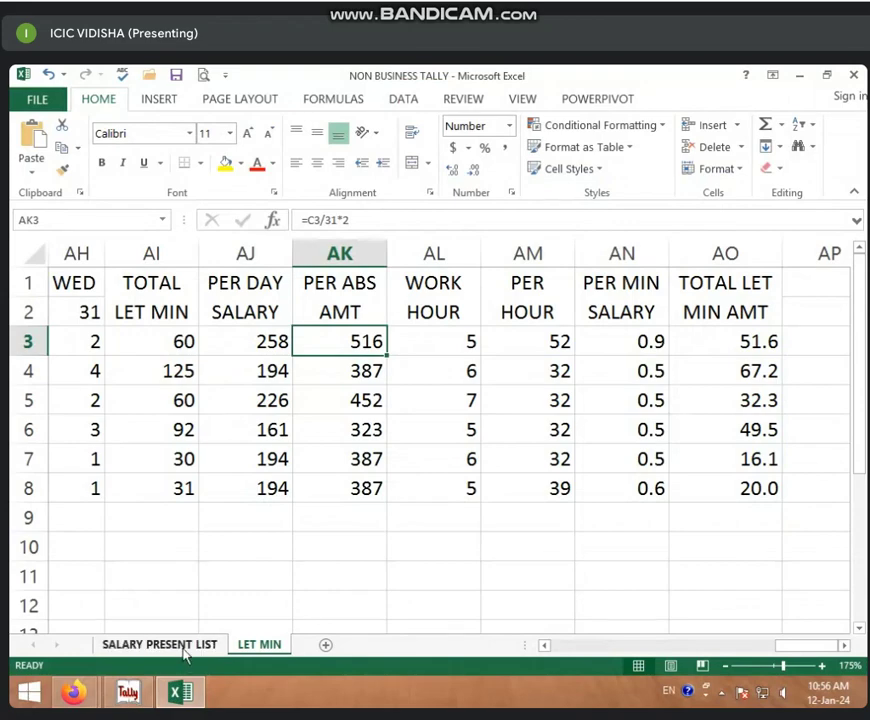
click(183, 645)
click(394, 324)
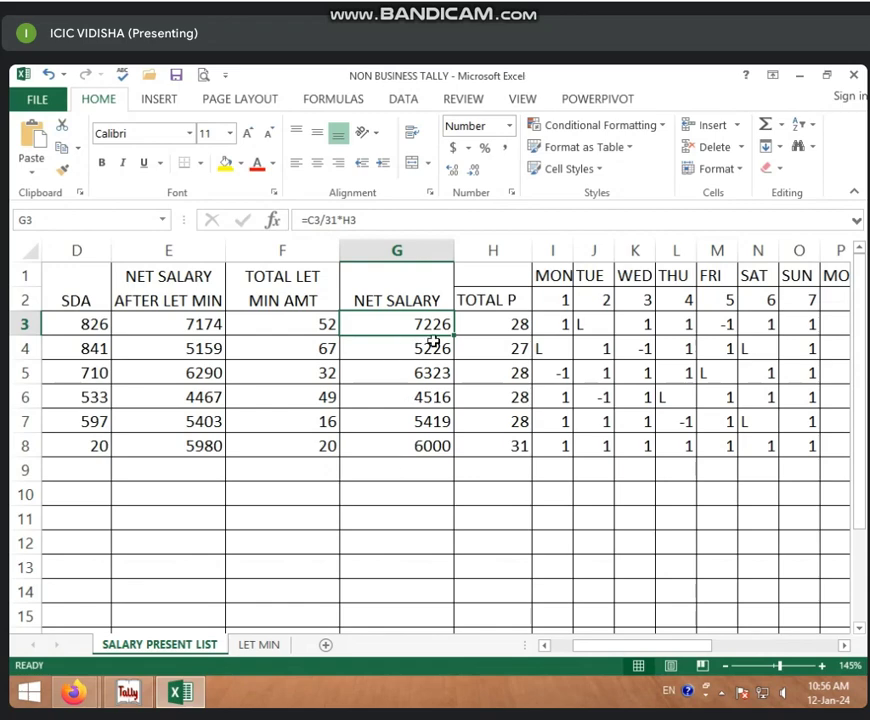
click(296, 323)
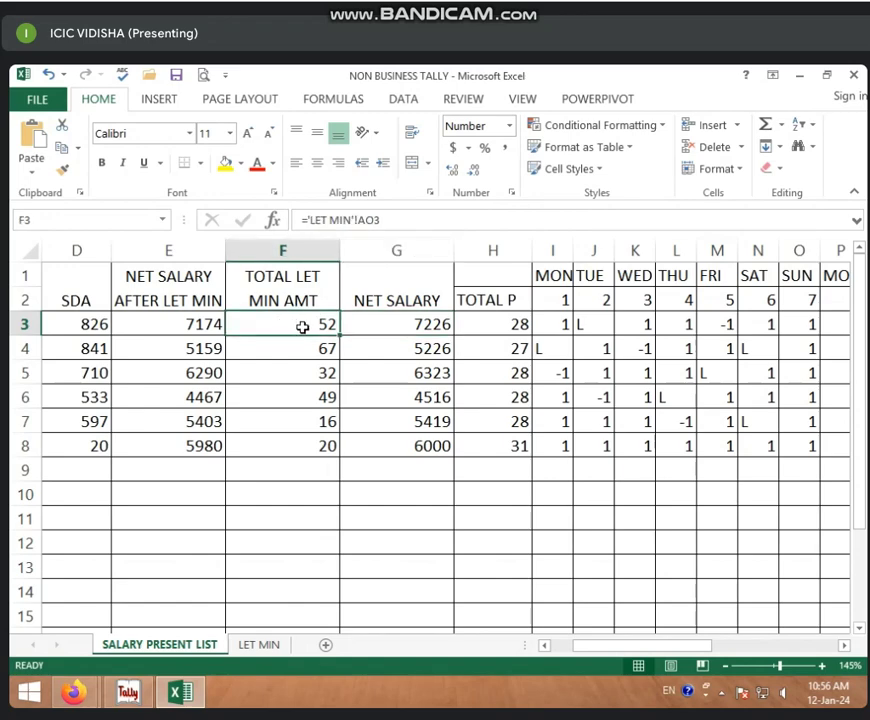
click(196, 328)
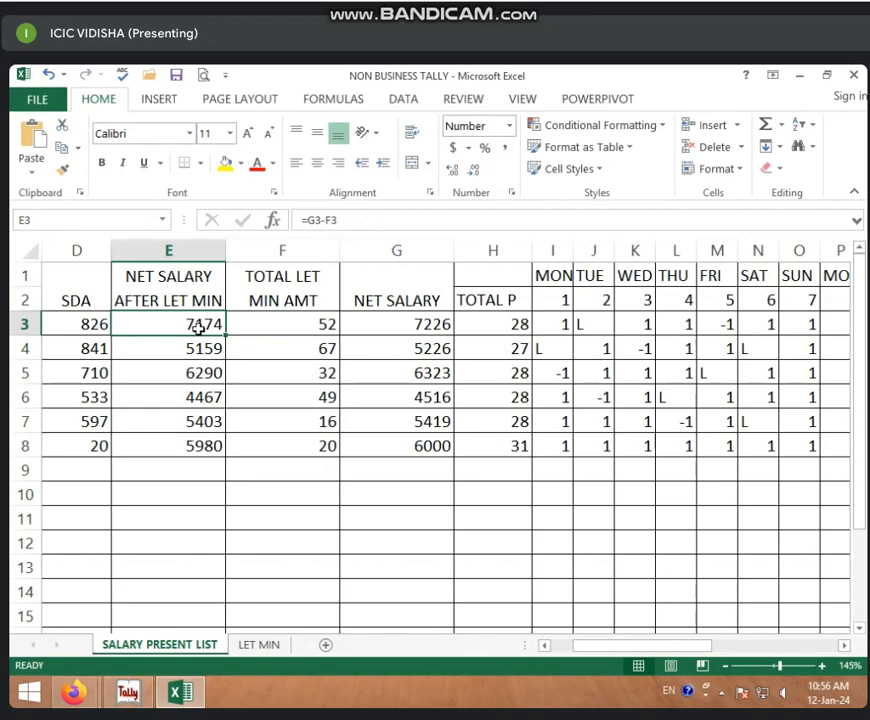
Switch to Tally and start a new pay head named LET MIN with the type Deductions from Employees.
click(135, 692)
key(Return)
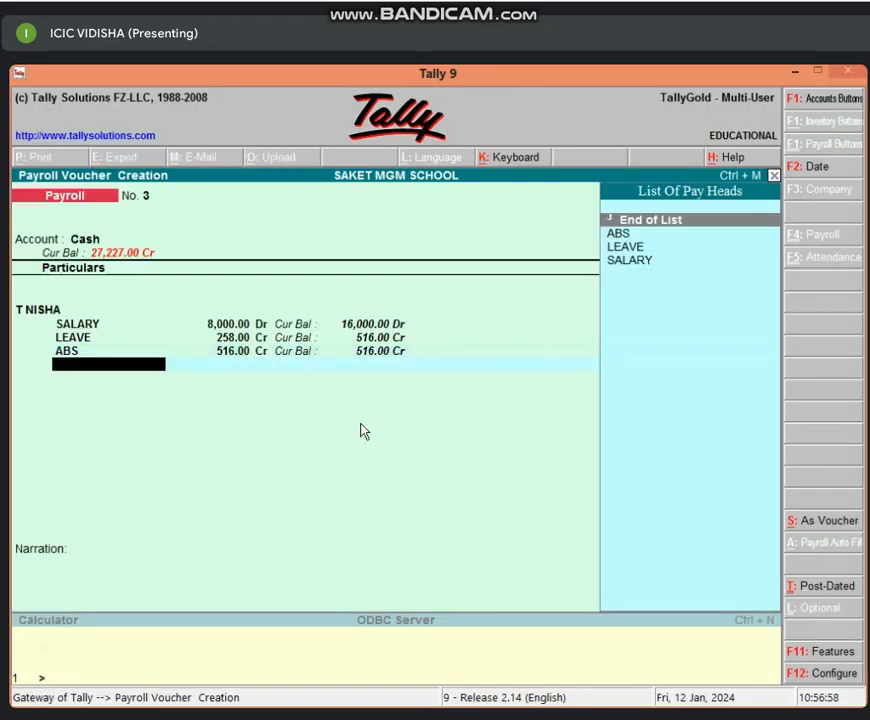
key(alt+c)
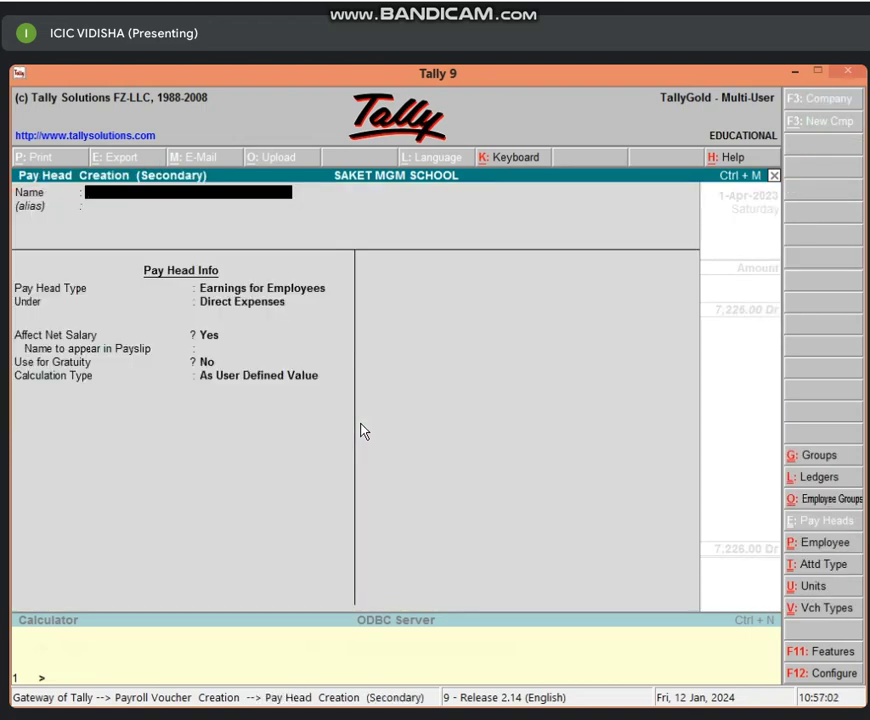
text(LET MIN)
key(Return)
key(Return)
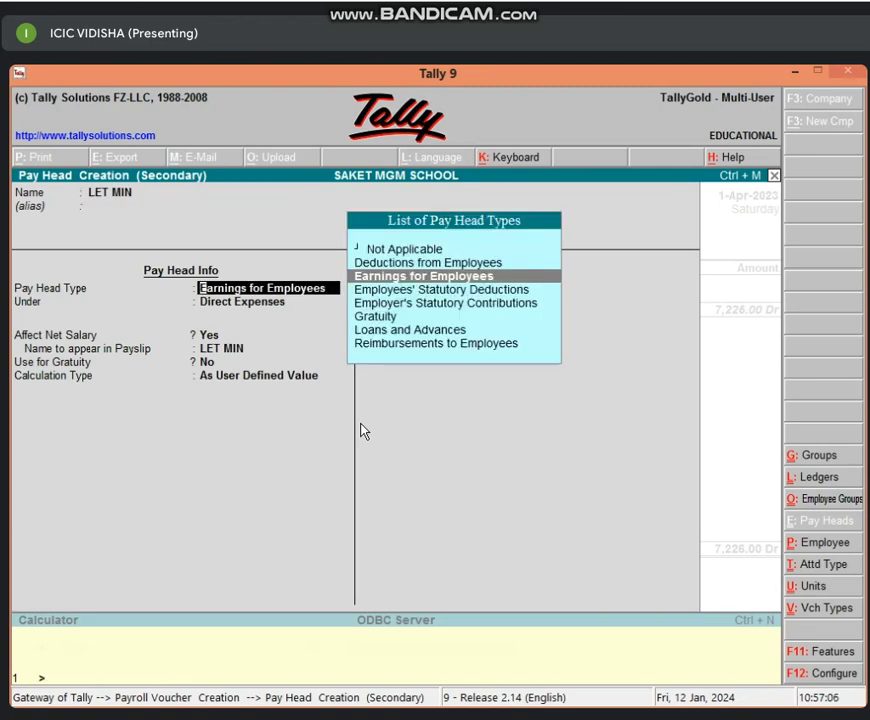
key(Up)
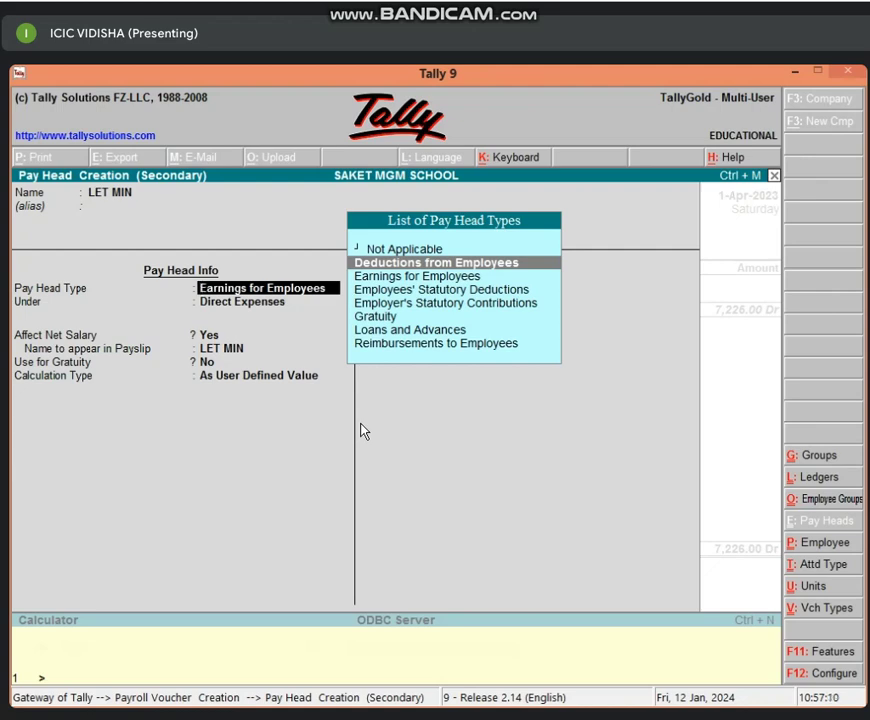
key(Return)
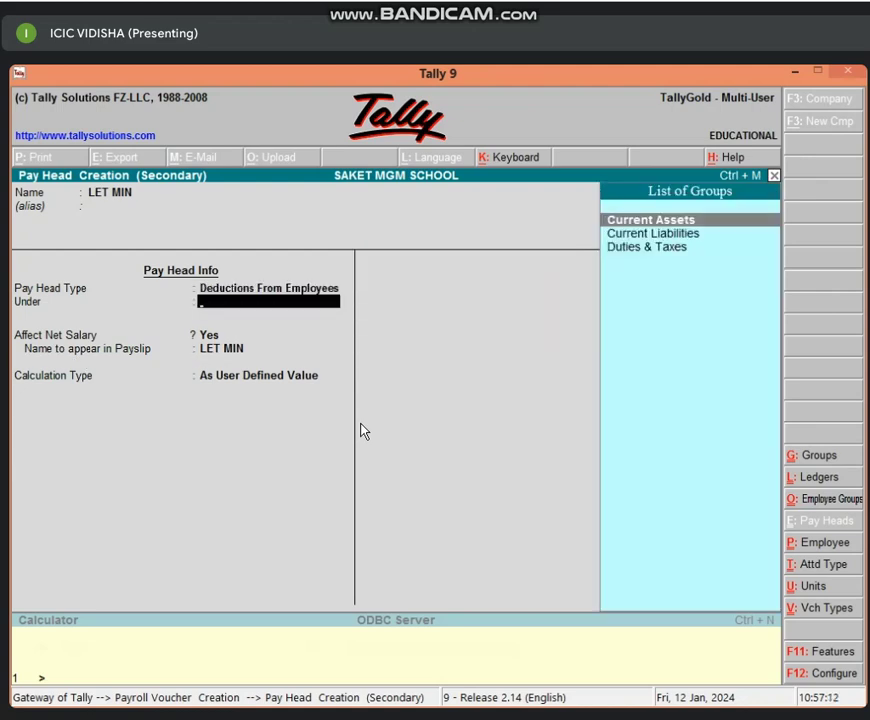
Place LET MIN under Current Liabilities, keep the As User Defined Value calculation, and save it into the voucher.
key(Down)
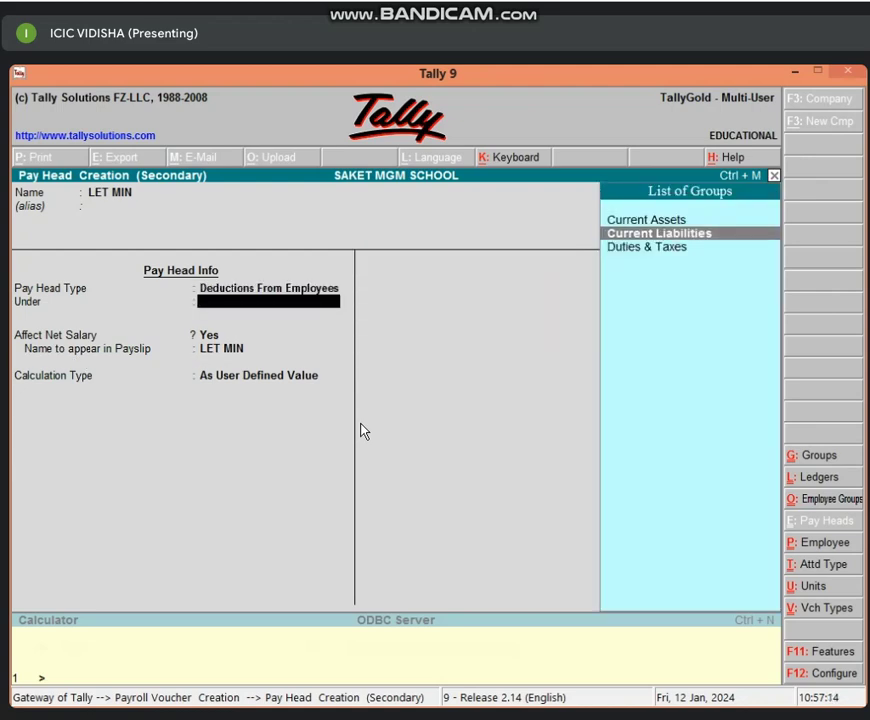
key(Return)
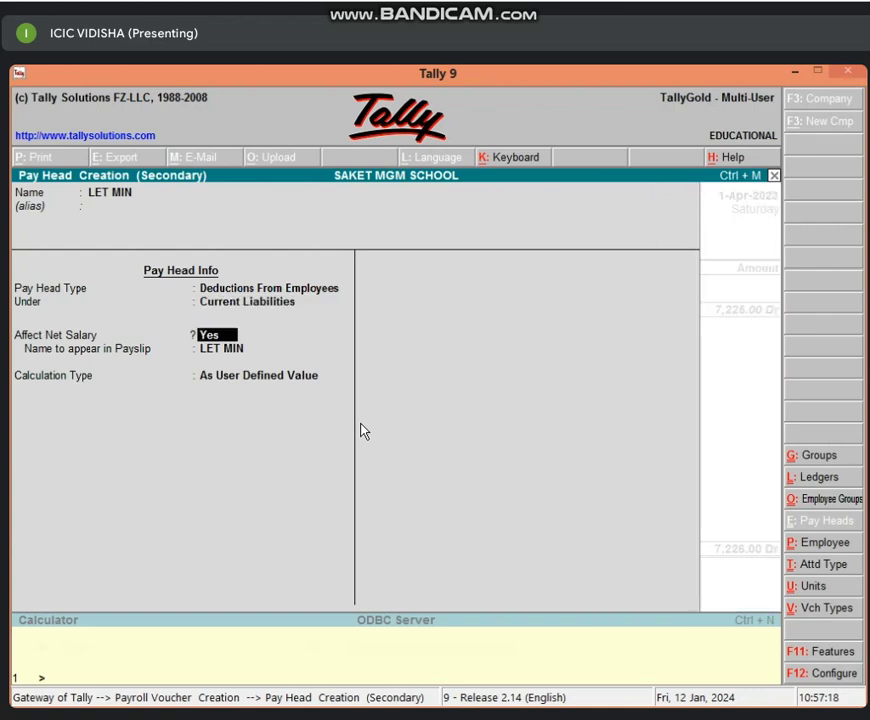
key(Return)
key(Return)
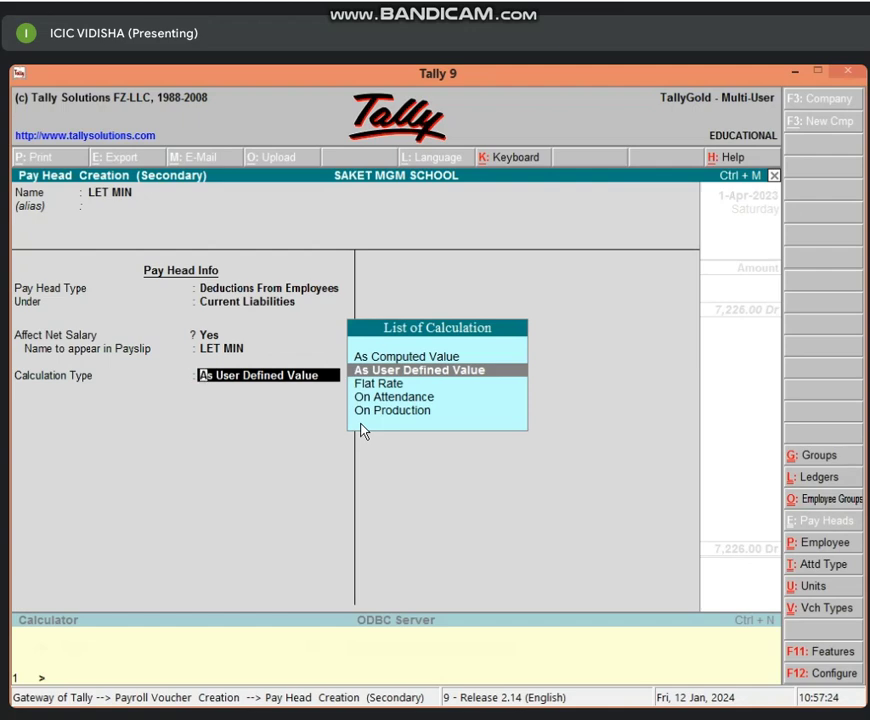
key(Return)
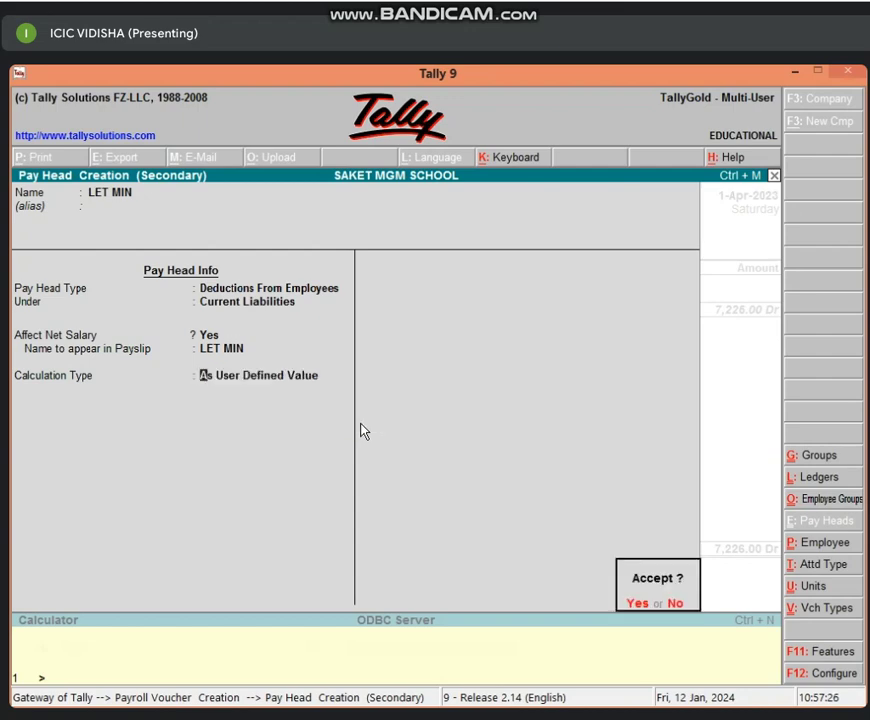
key(Return)
key(Return)
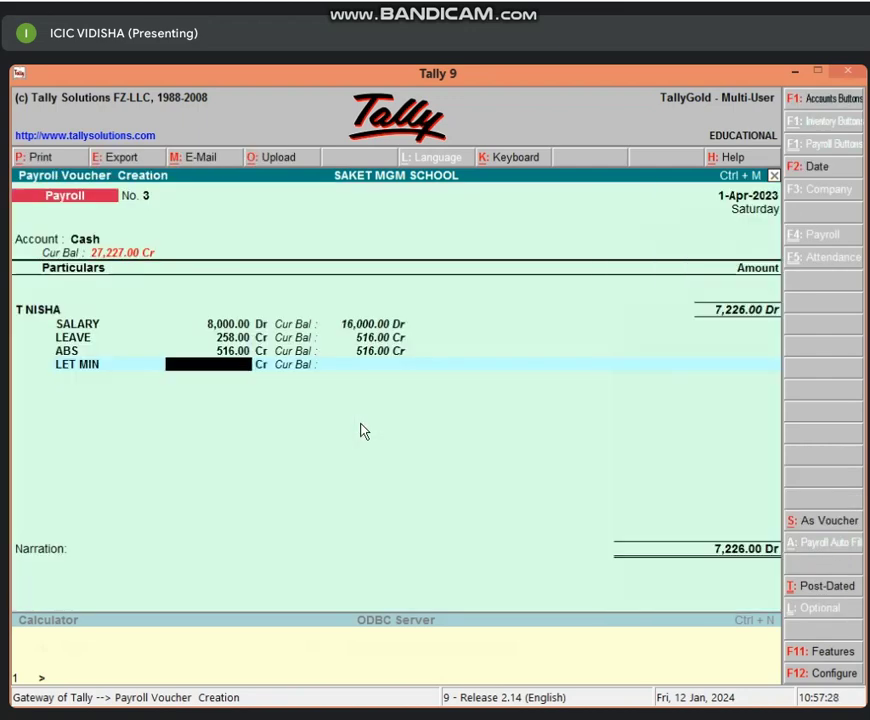
Enter 52 Cr as the LET MIN deduction amount in the payroll voucher.
text(52)
key(Return)
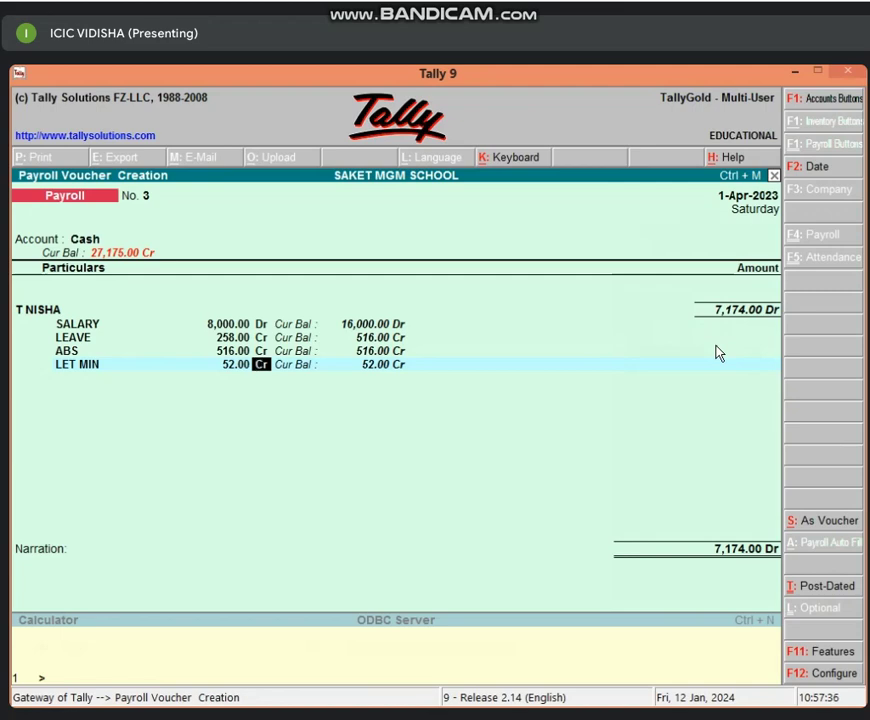
key(Return)
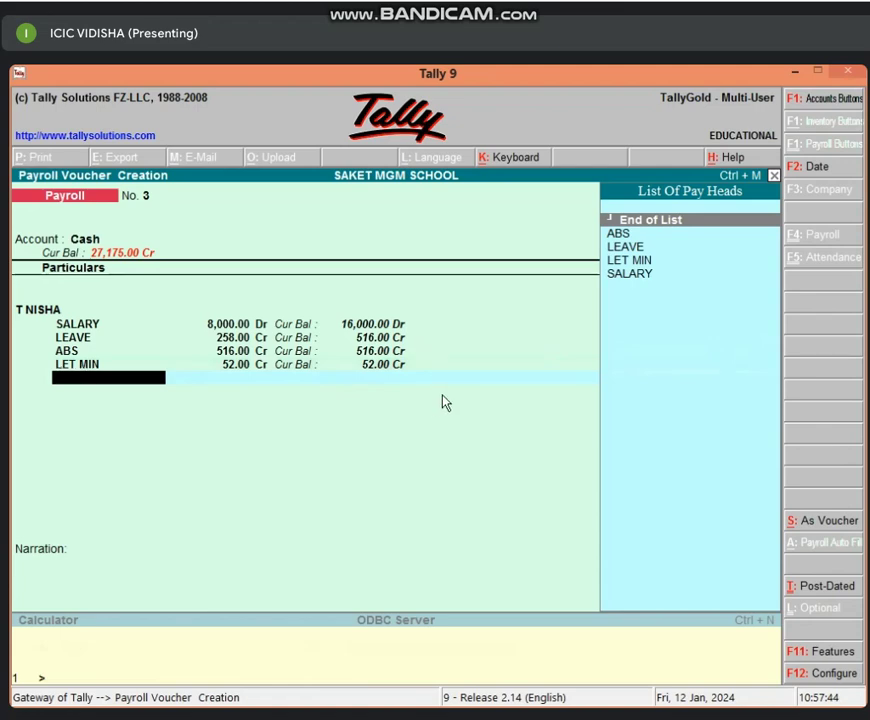
key(BackSpace)
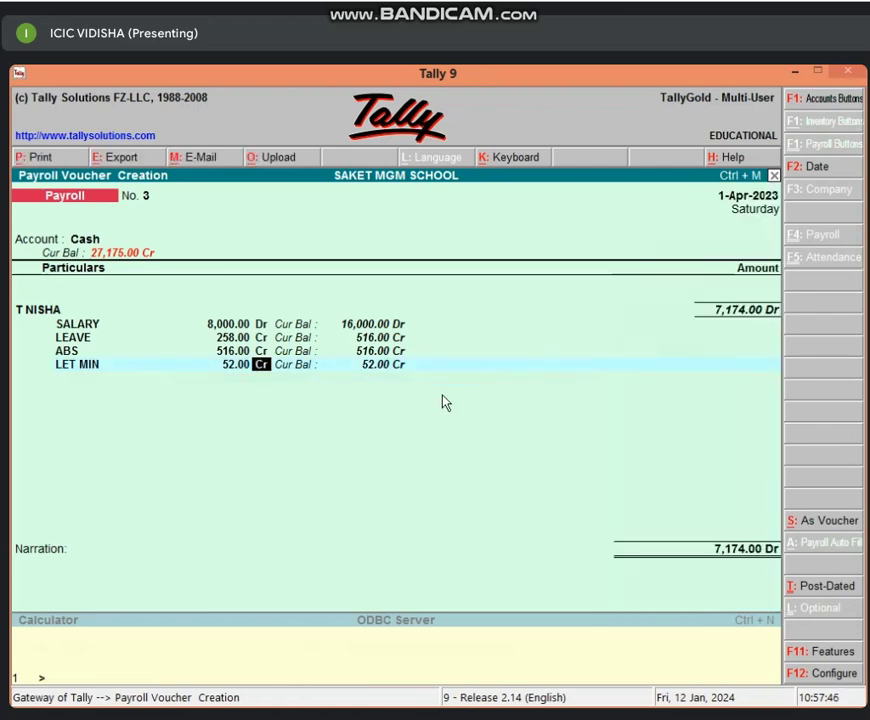
key(Return)
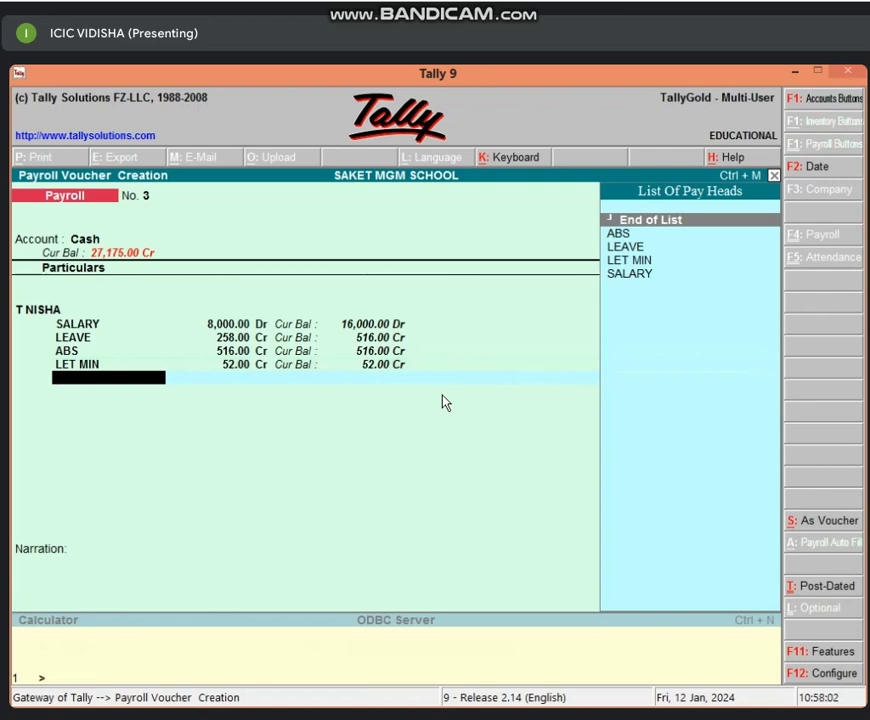
Start a new pay head named BONUS from the payroll voucher with the type Earnings for Employees.
key(alt+c)
text(BONUS)
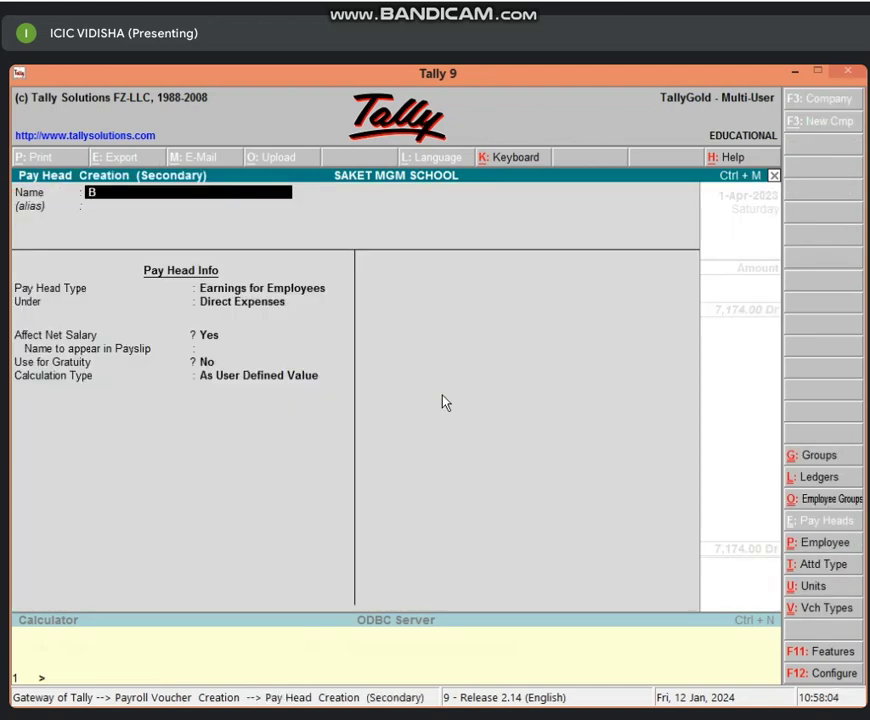
key(Return)
key(Return)
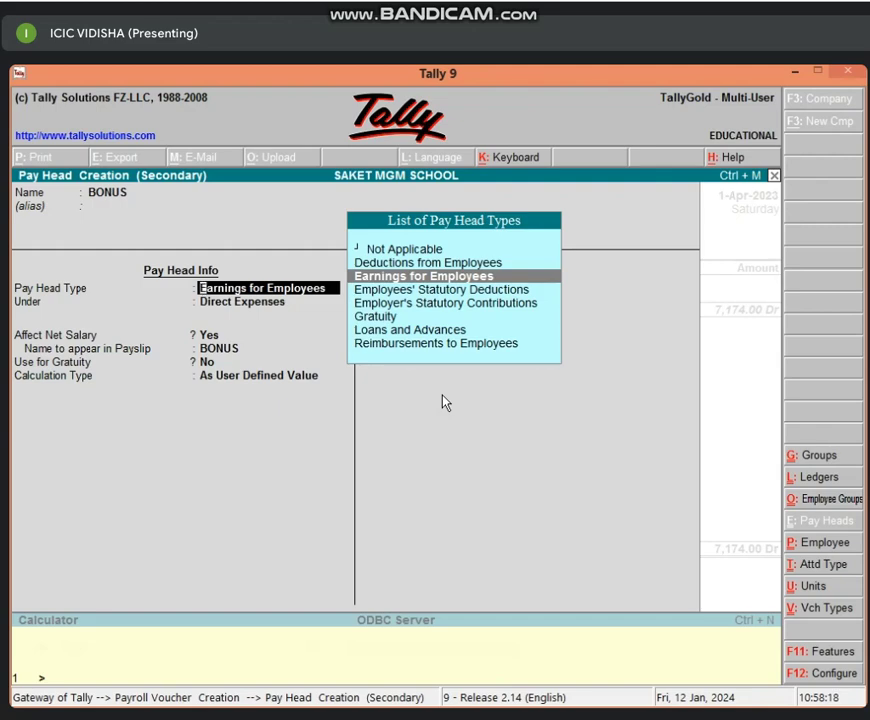
key(Return)
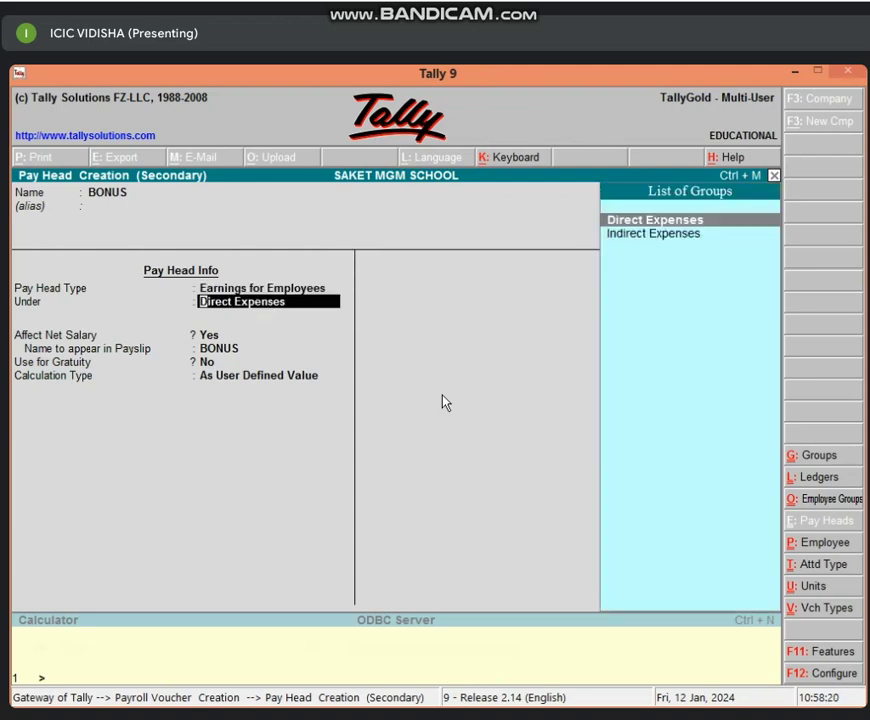
Place BONUS under Indirect Expenses, keep the As User Defined Value calculation, and save it into the voucher.
key(Down)
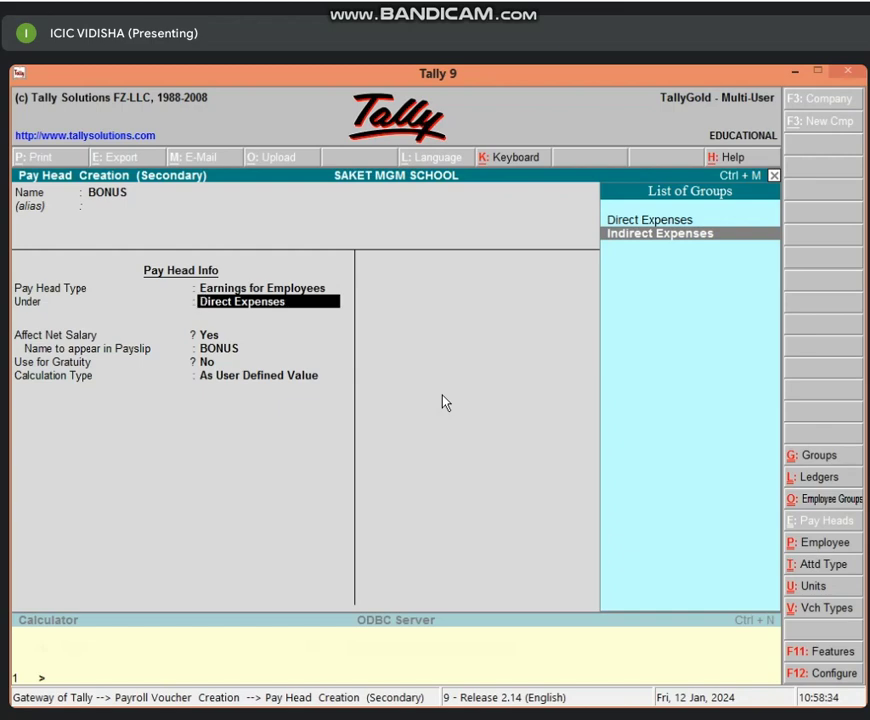
key(Return)
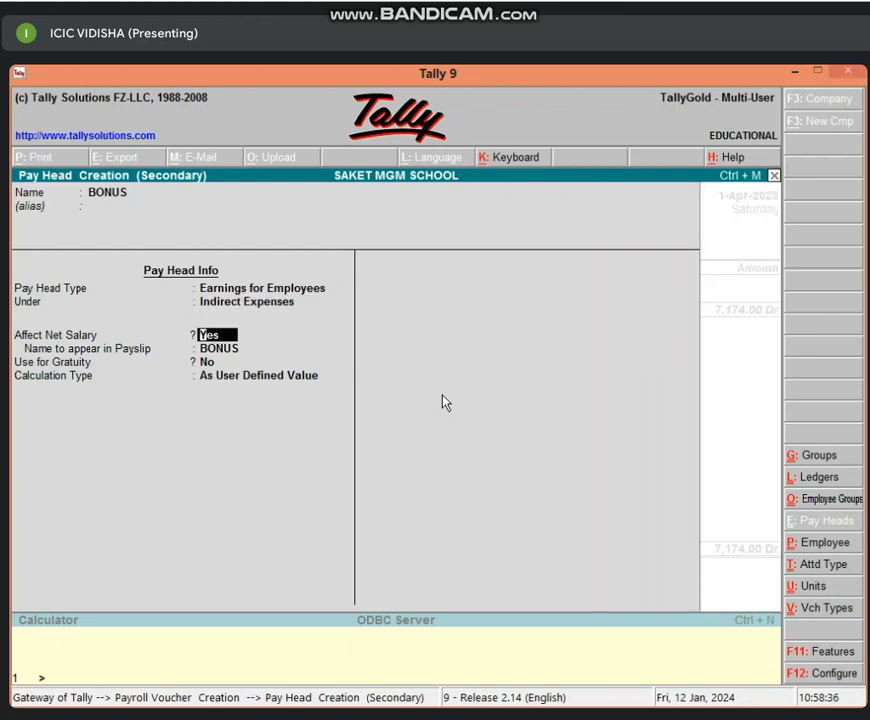
key(Return)
key(Return)
key(Return)
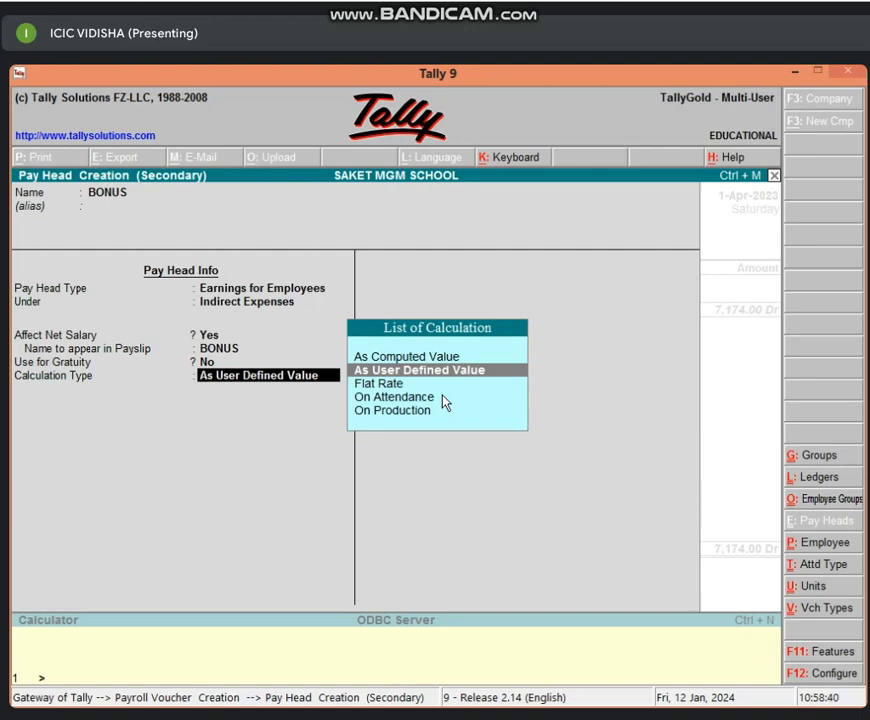
key(Return)
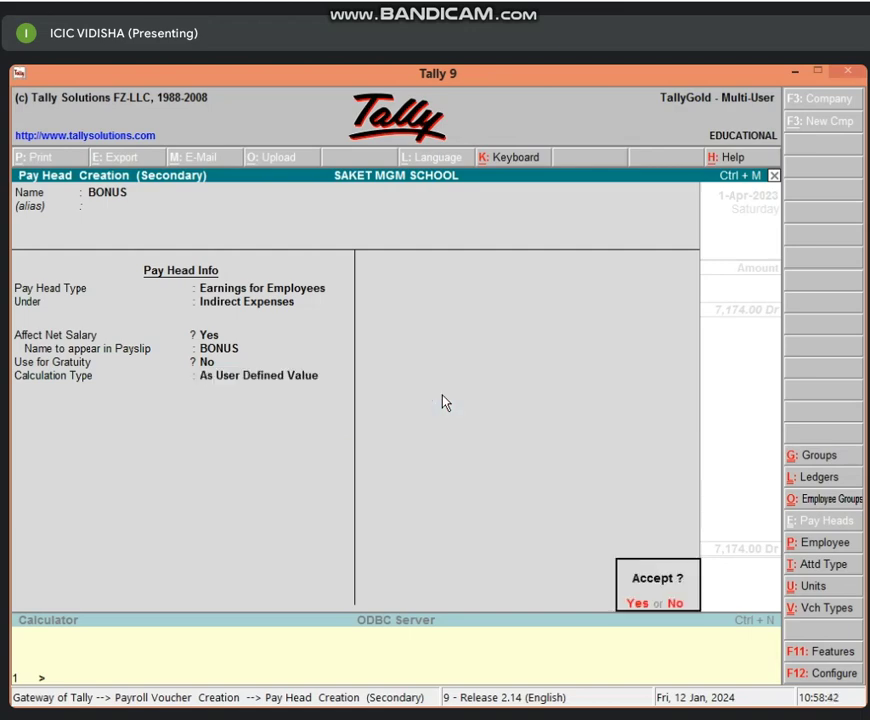
key(Return)
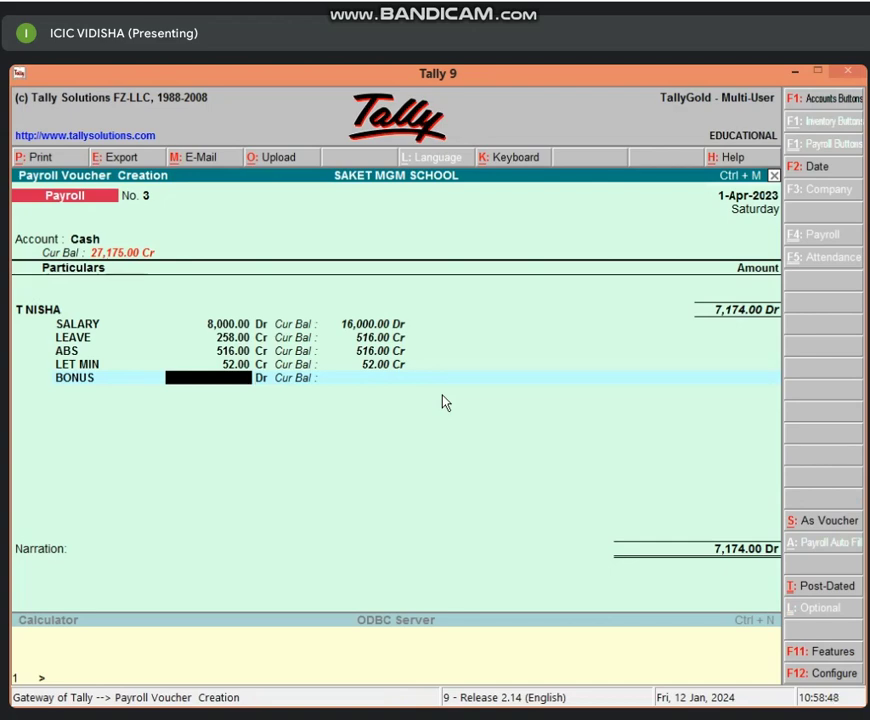
Enter 250 Dr as the BONUS amount and end the employee's pay head list.
text(250)
key(Return)
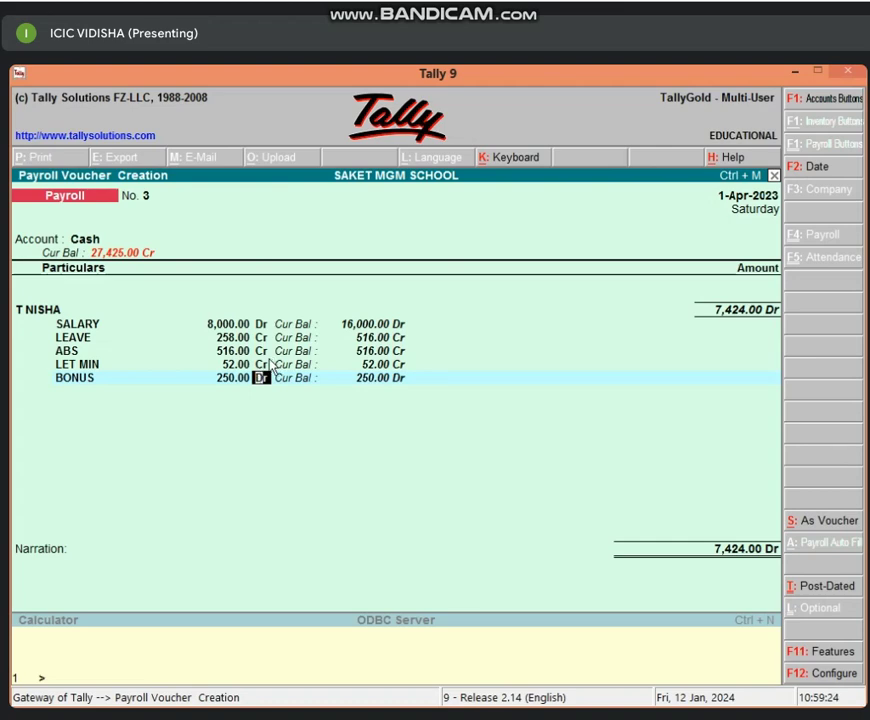
key(Return)
key(Return)
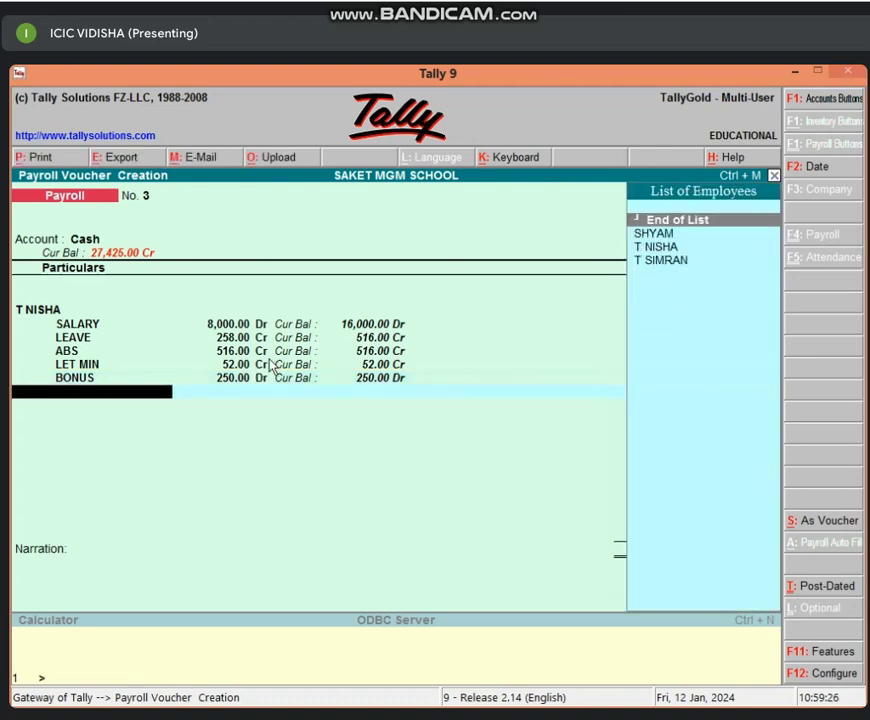
key(Down)
key(Down)
key(Down)
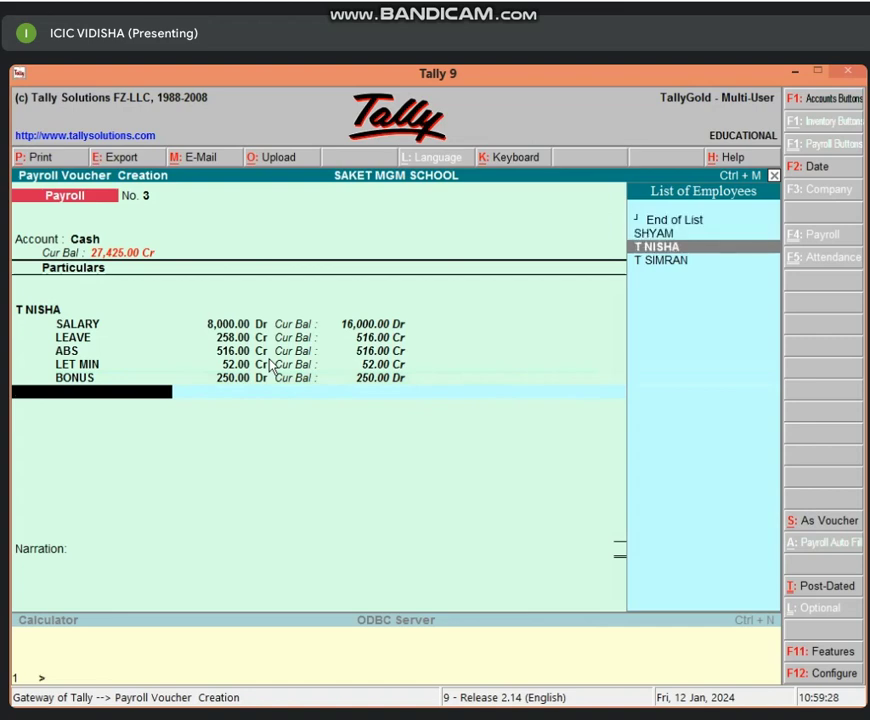
key(Return)
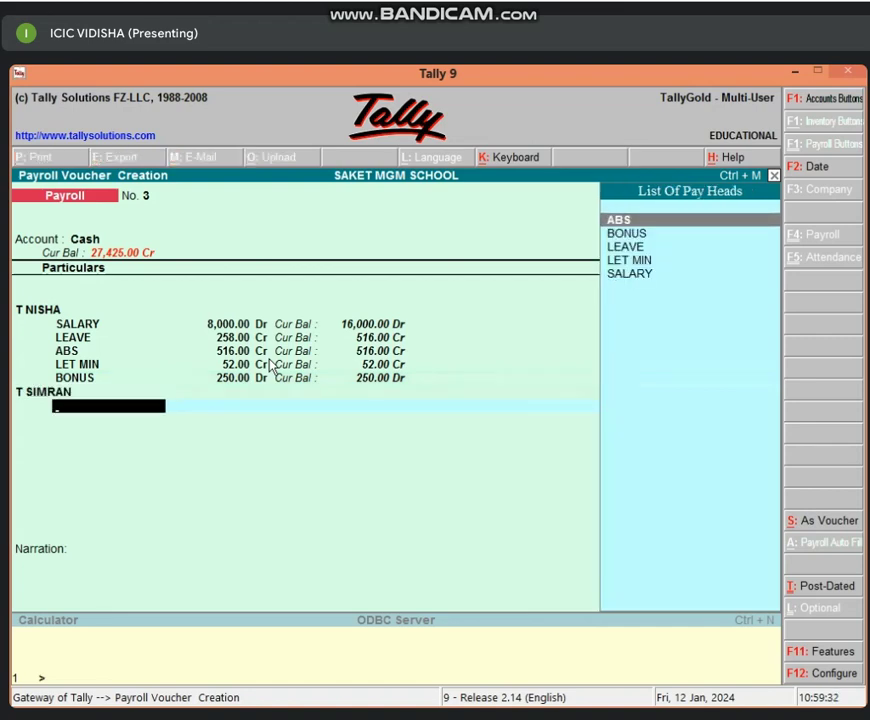
key(BackSpace)
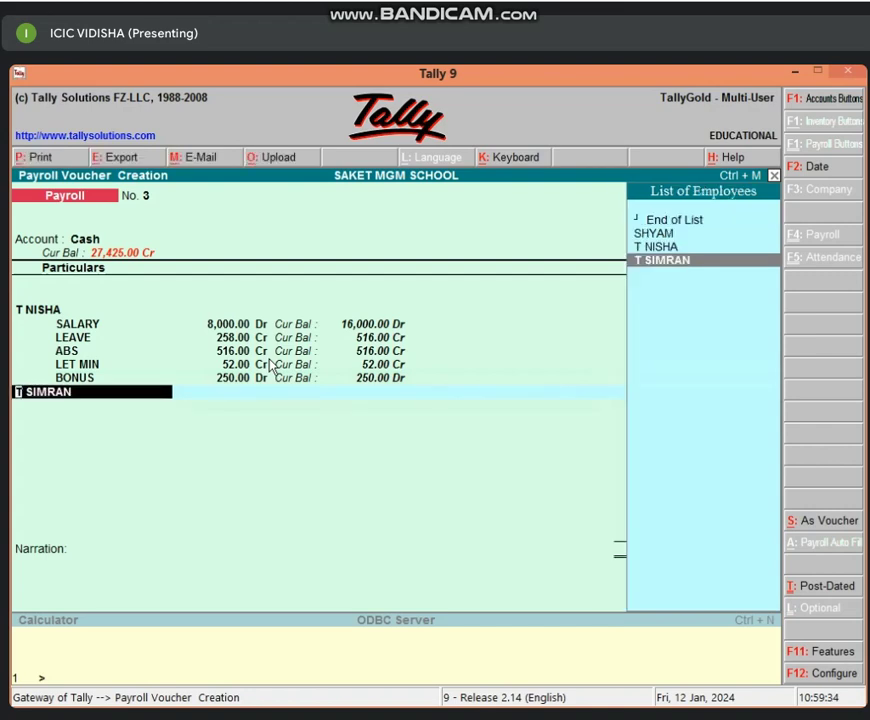
key(Up)
key(Up)
key(Up)
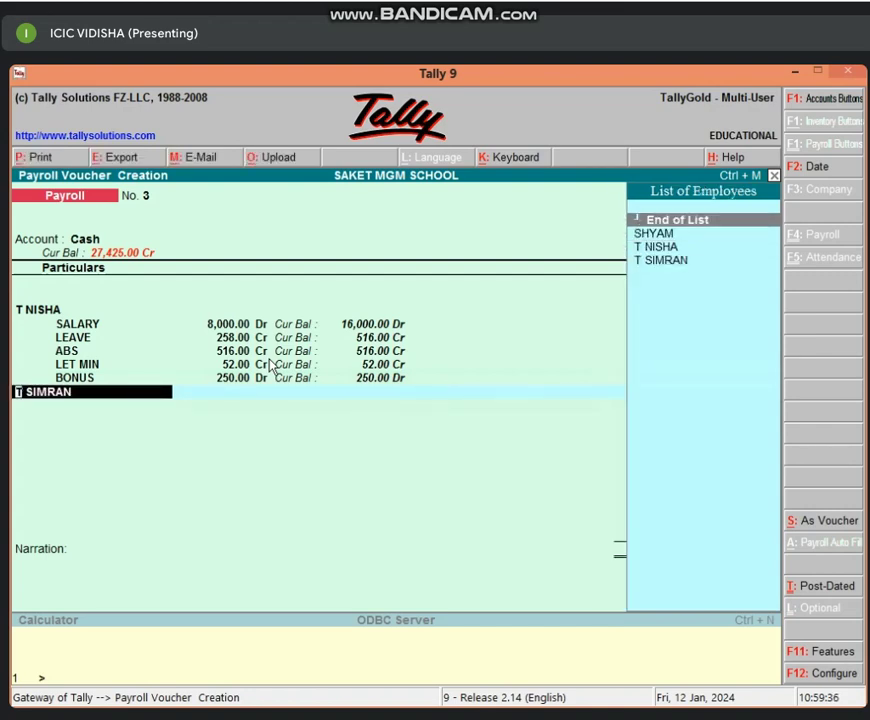
End the employee list, leave the narration empty, and save the payroll voucher.
key(Return)
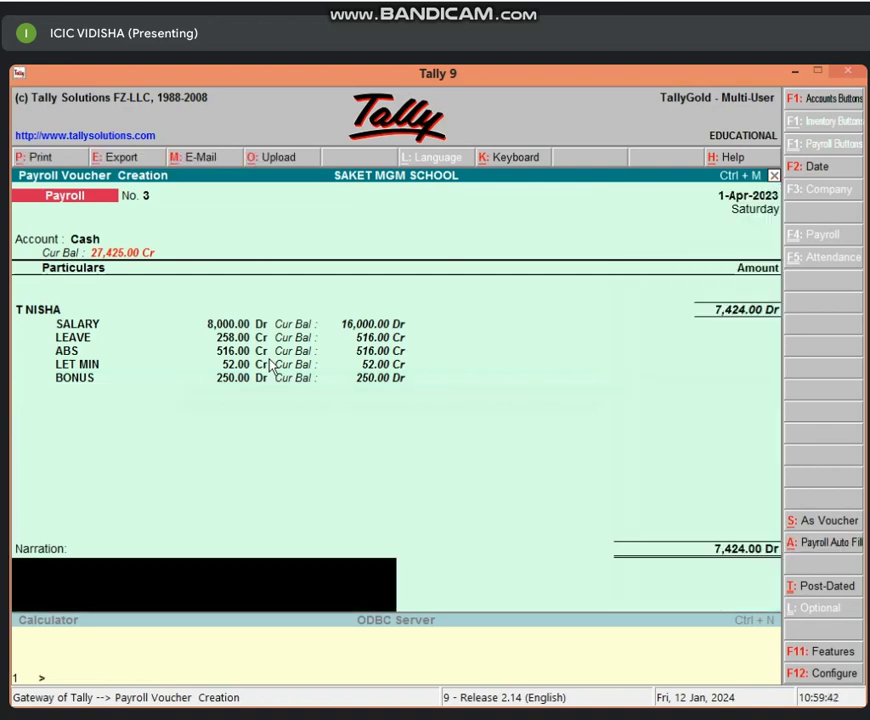
key(Return)
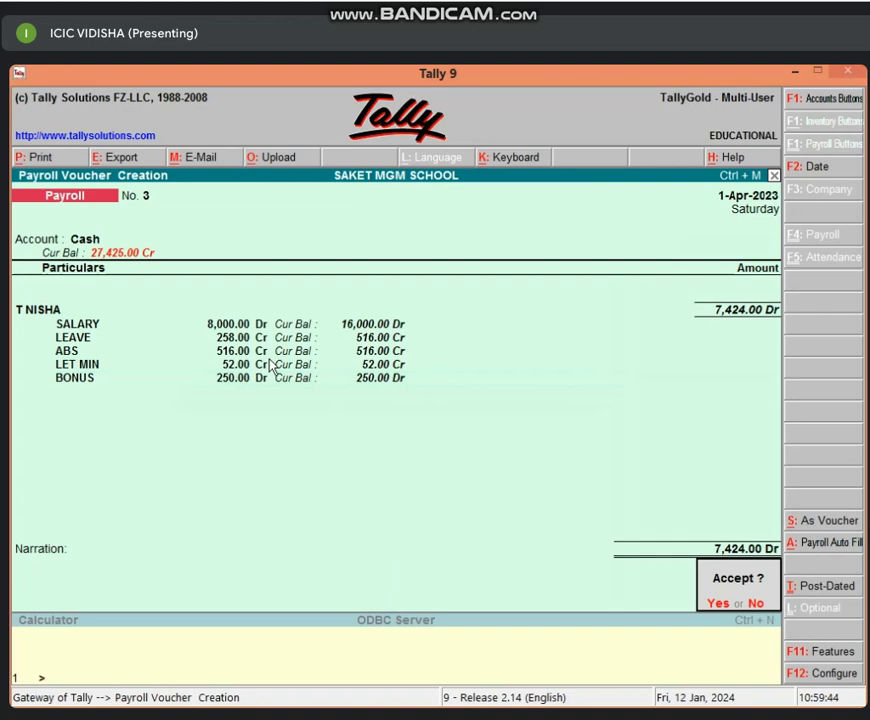
key(Return)
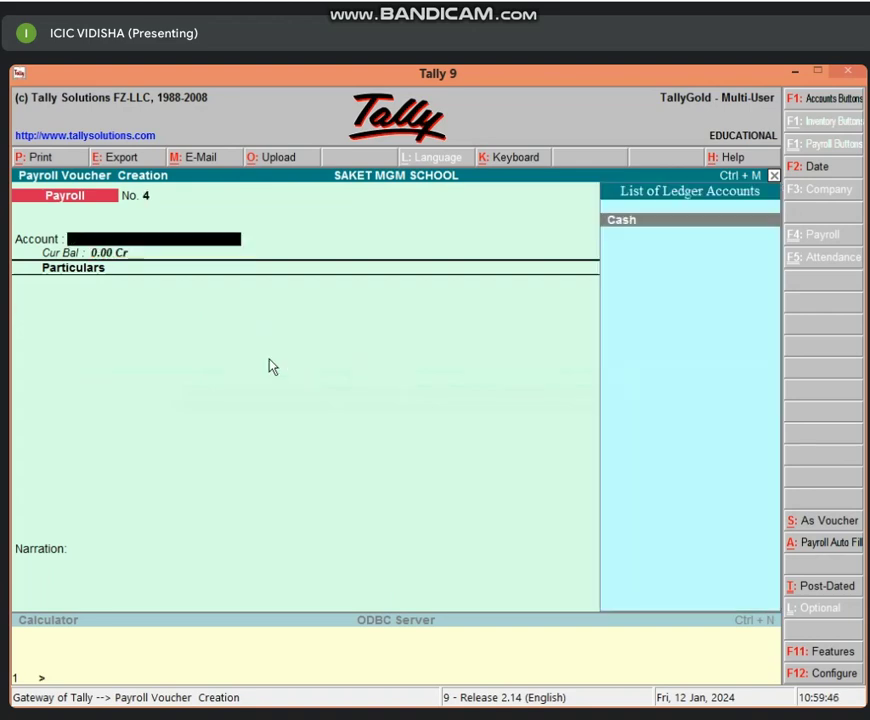